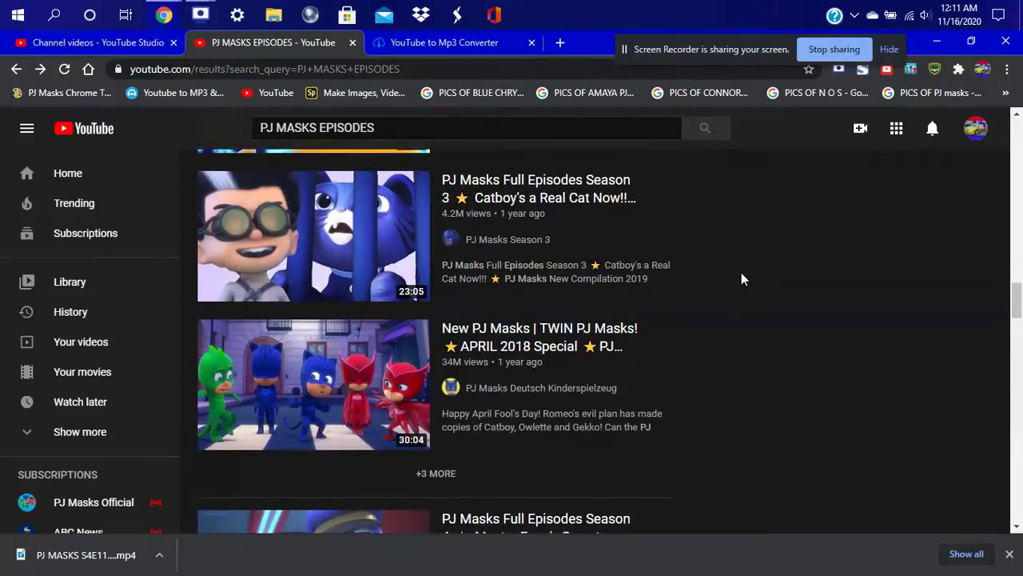
Open the "PJ Masks Full Episodes Season 4 Master Fang's Secret..." video from the search results and copy its share link
scroll(741, 278, "down", 2)
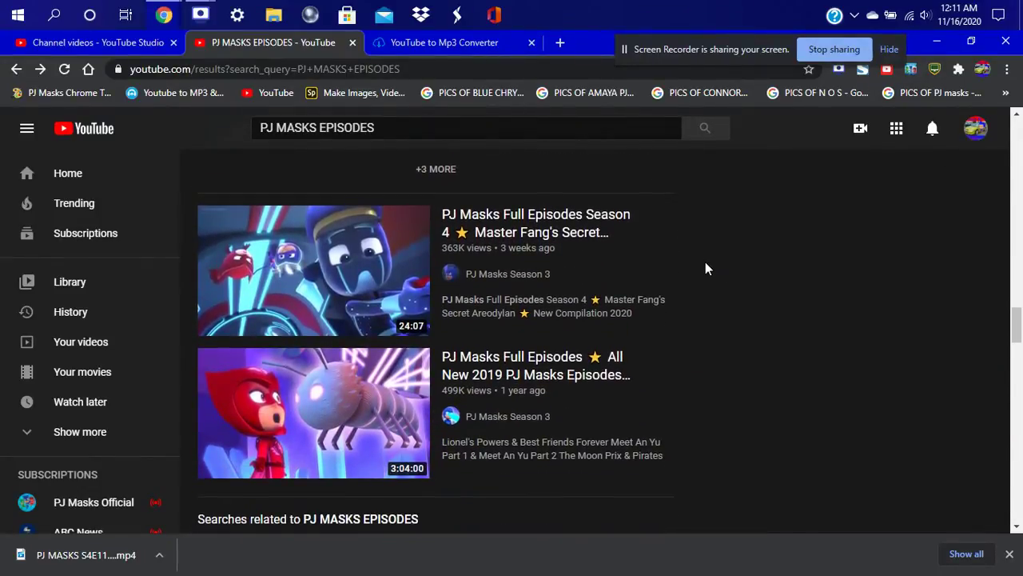
left_click(504, 215)
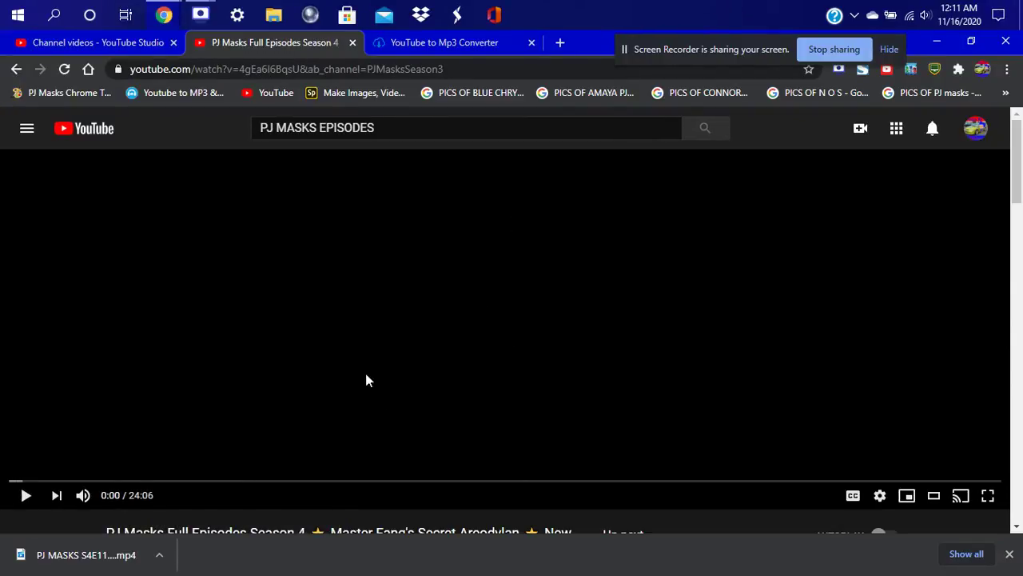
scroll(438, 496, "down", 2)
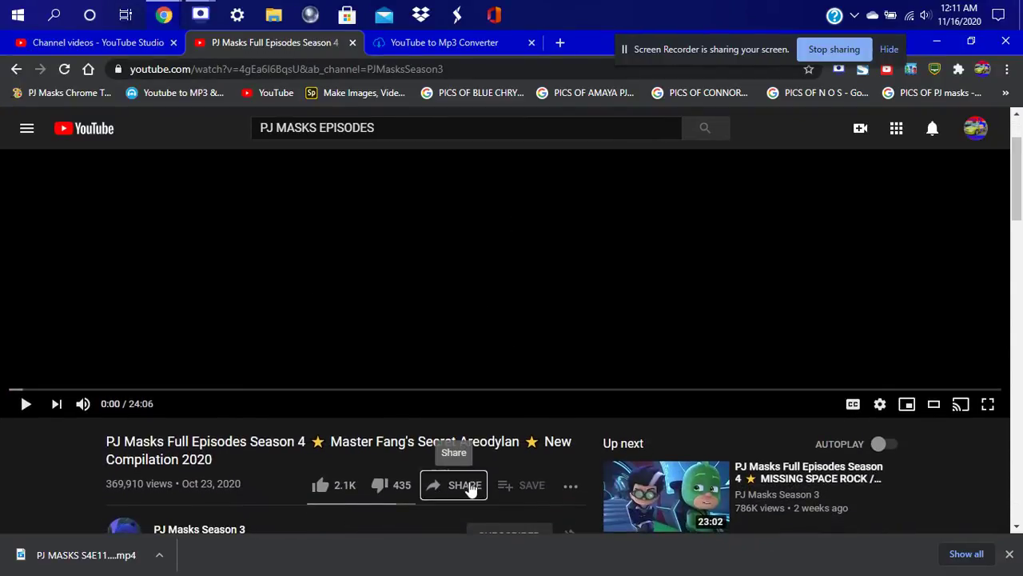
left_click(468, 486)
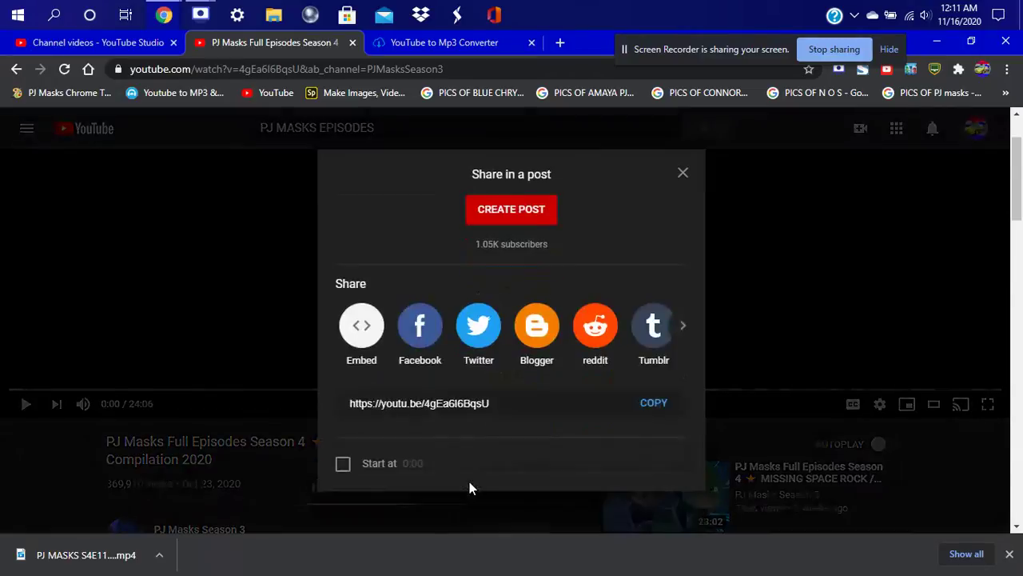
left_click(653, 403)
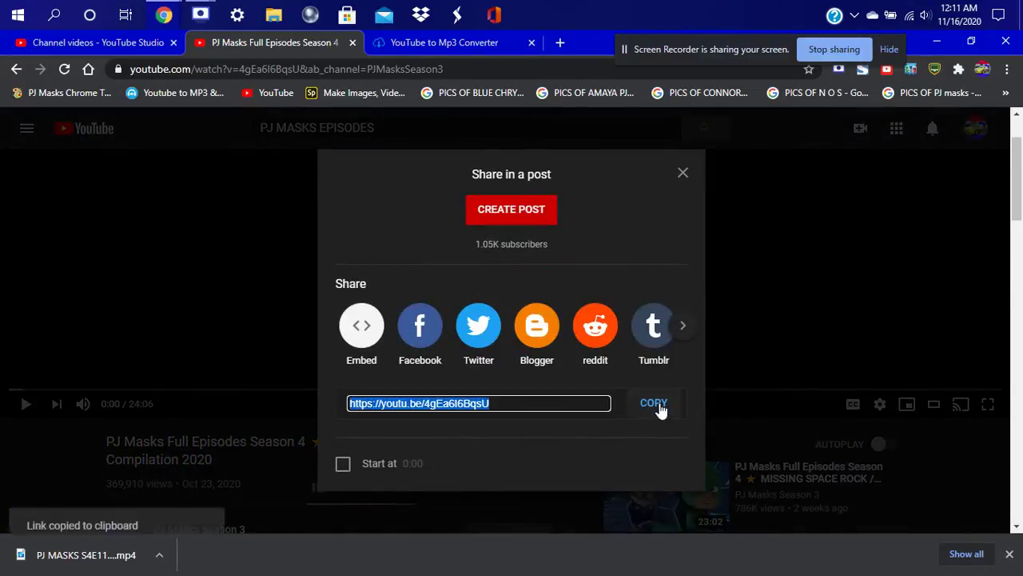
Switch to the YtMp3 converter, choose mp4 as the output format and paste the copied video link for conversion
left_click(431, 43)
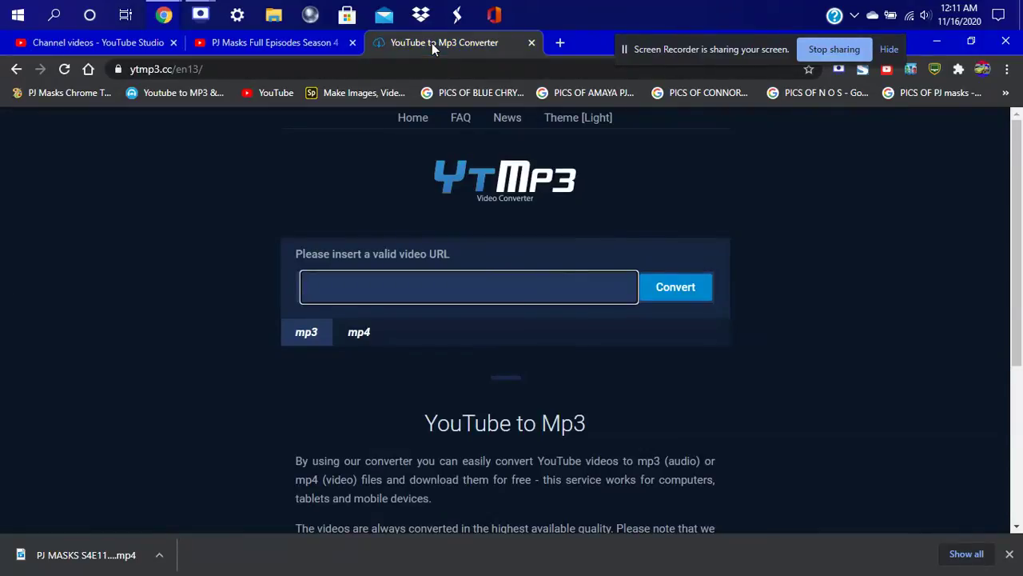
left_click(359, 332)
left_click(382, 294)
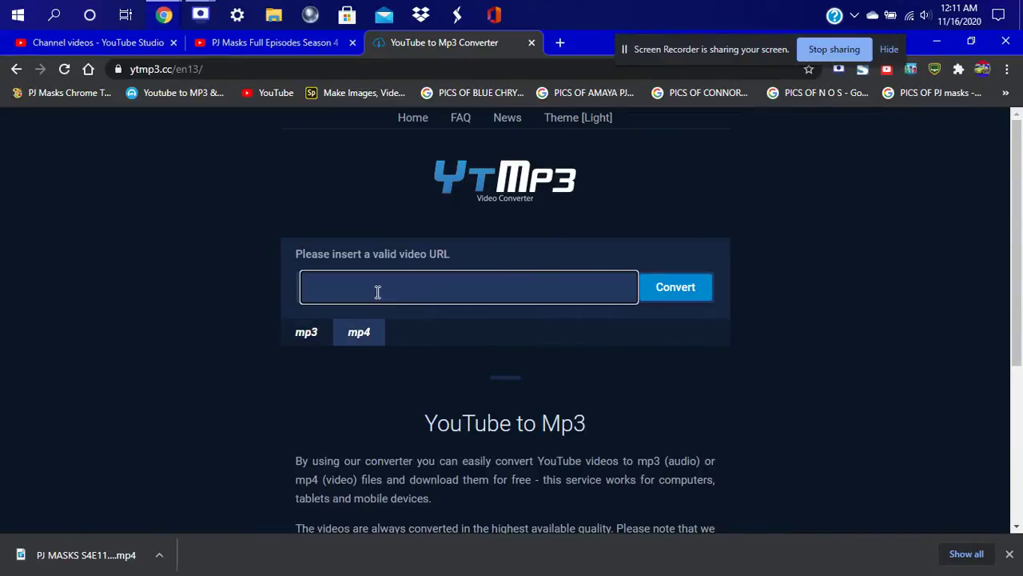
key("ctrl+v")
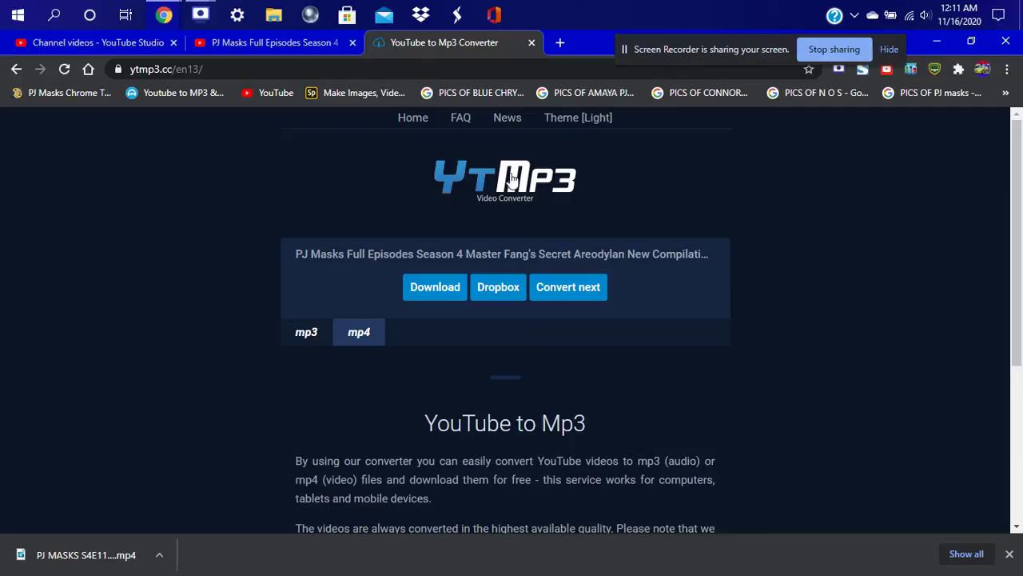
Start downloading the converted video and change "Masks" to "MASKS" in the suggested file name
left_click(437, 291)
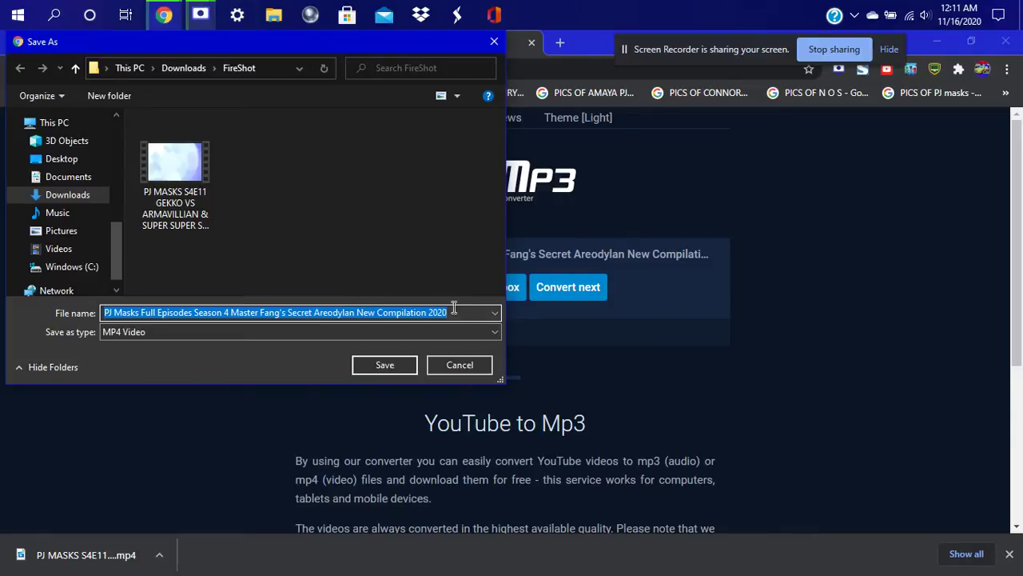
left_click_drag(346, 42, 527, 319)
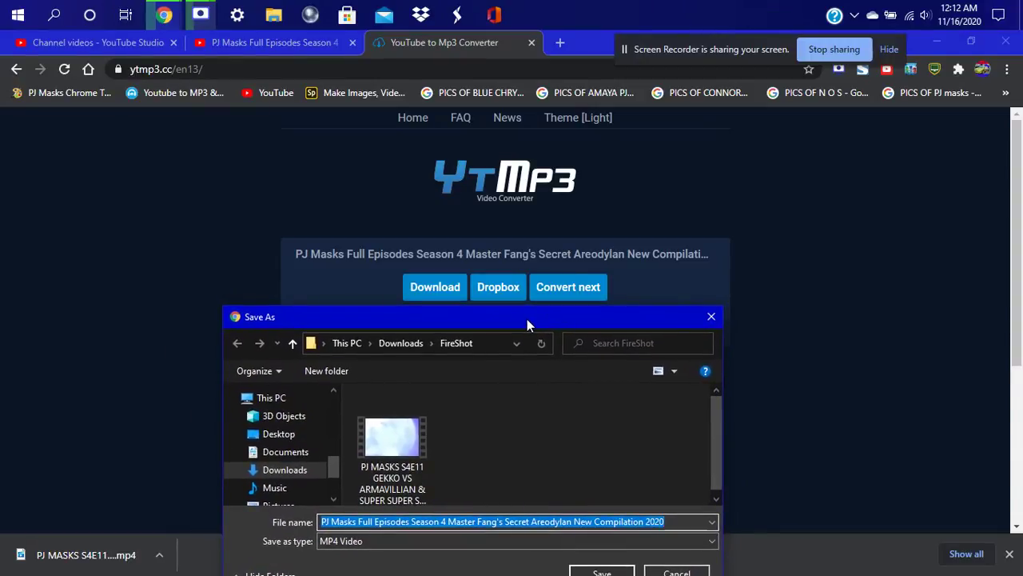
key("End")
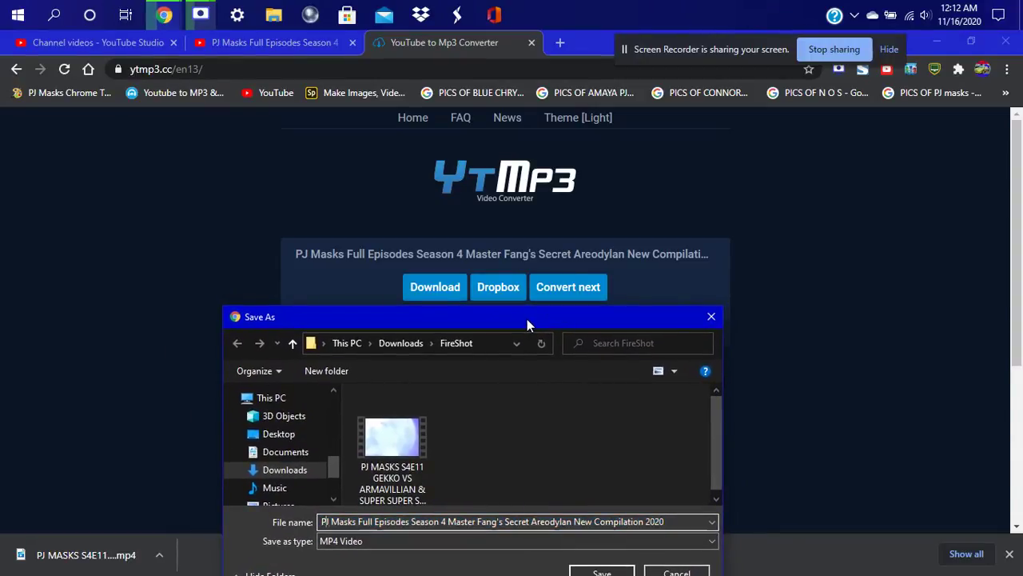
key("Right")
key("Right")
key("Right")
key("BackSpace")
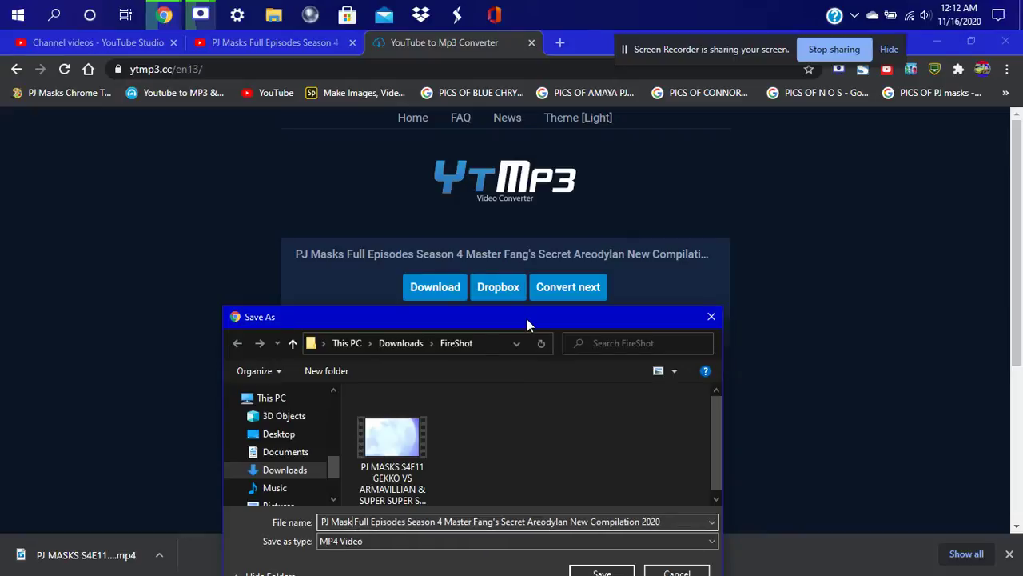
key("Delete")
key("Delete")
key("Delete")
type("ASKS")
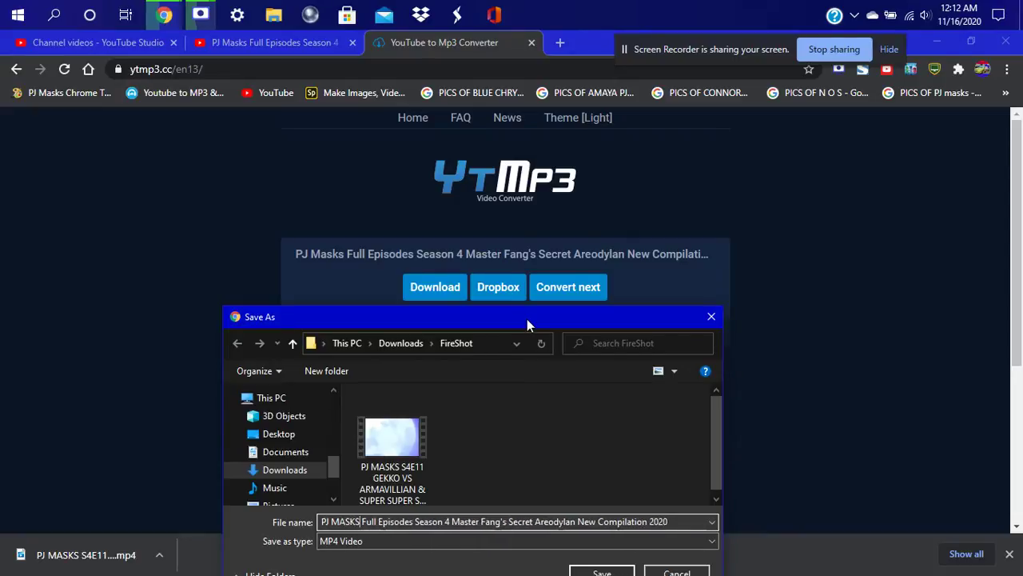
Change "Full" to "FULL" in the file name
key("BackSpace")
key("BackSpace")
key("BackSpace")
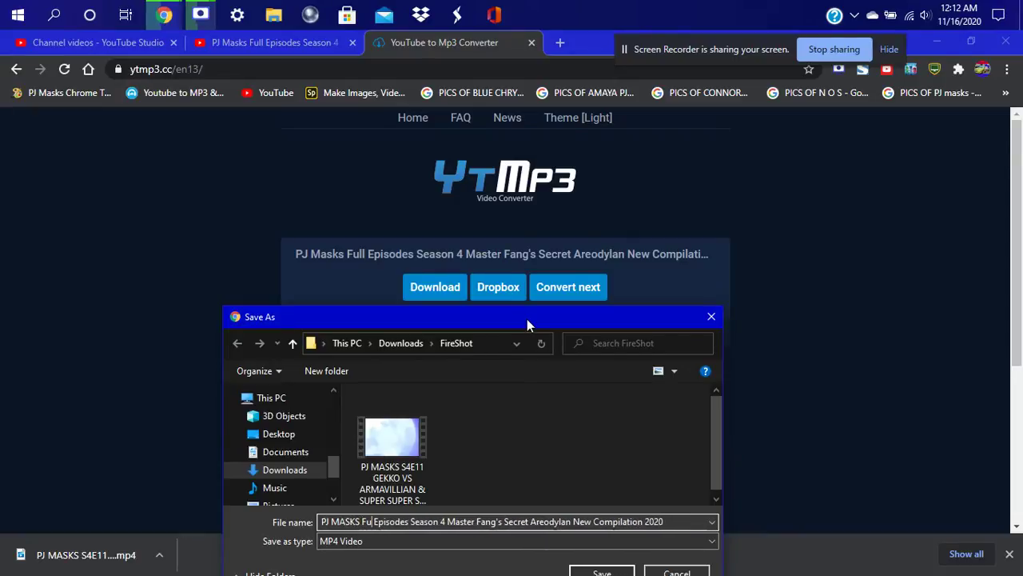
type("ULLL")
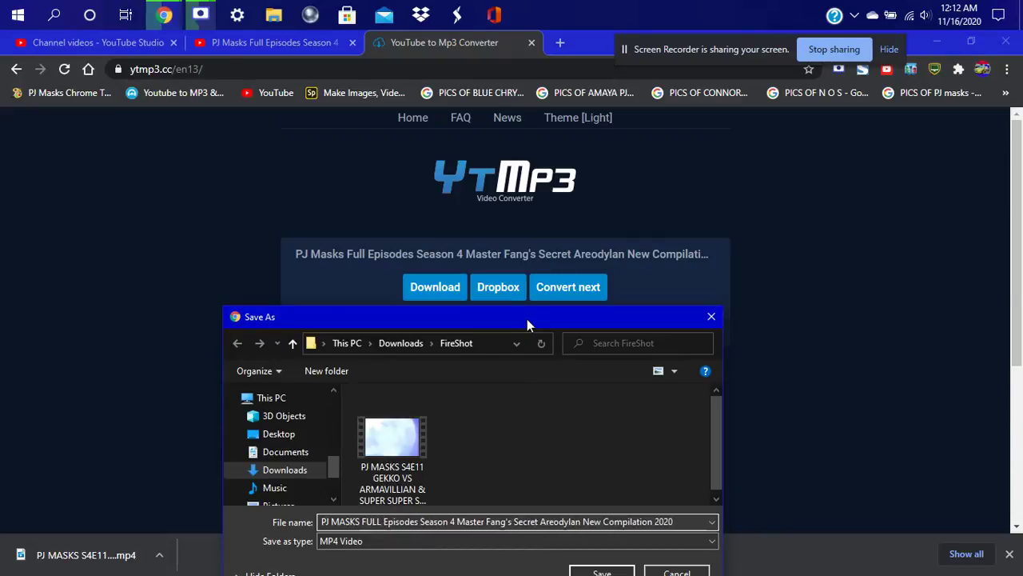
Replace the word after "PJ MASKS" in the file name with "+ SONIC BOY"
key("Left")
key("Left")
key("Left")
key("BackSpace")
key("BackSpace")
key("BackSpace")
key("BackSpace")
type("+ ")
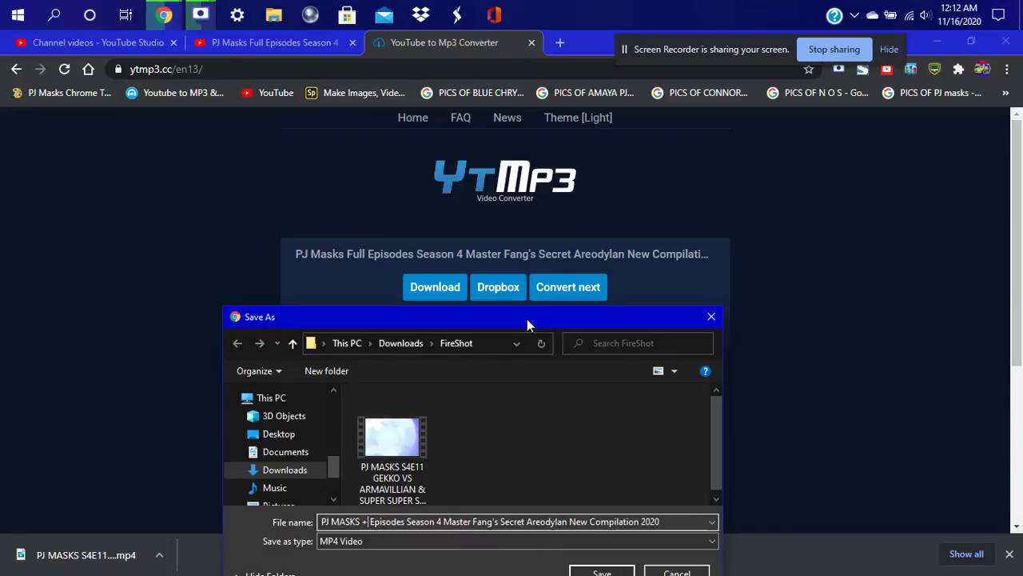
type("SONIC B")
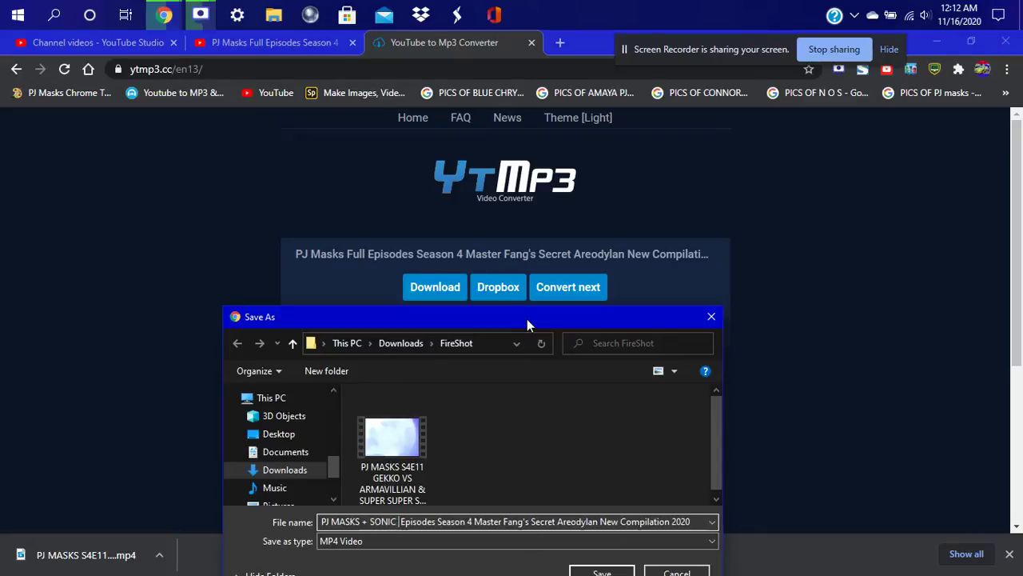
type("OY")
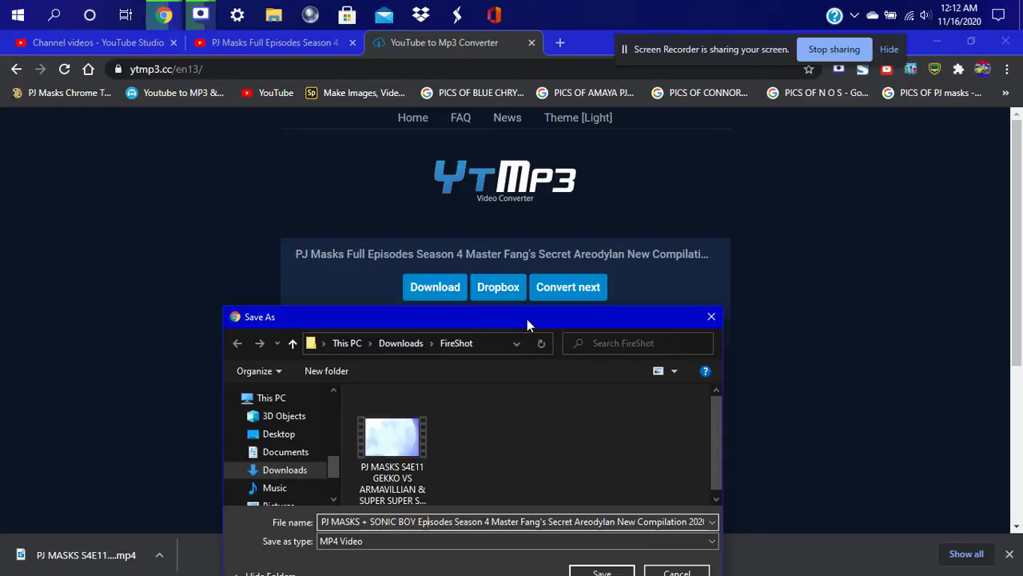
Replace "Episodes" in the file name with "EPISODE"
key("Right")
key("Right")
key("Right")
key("BackSpace")
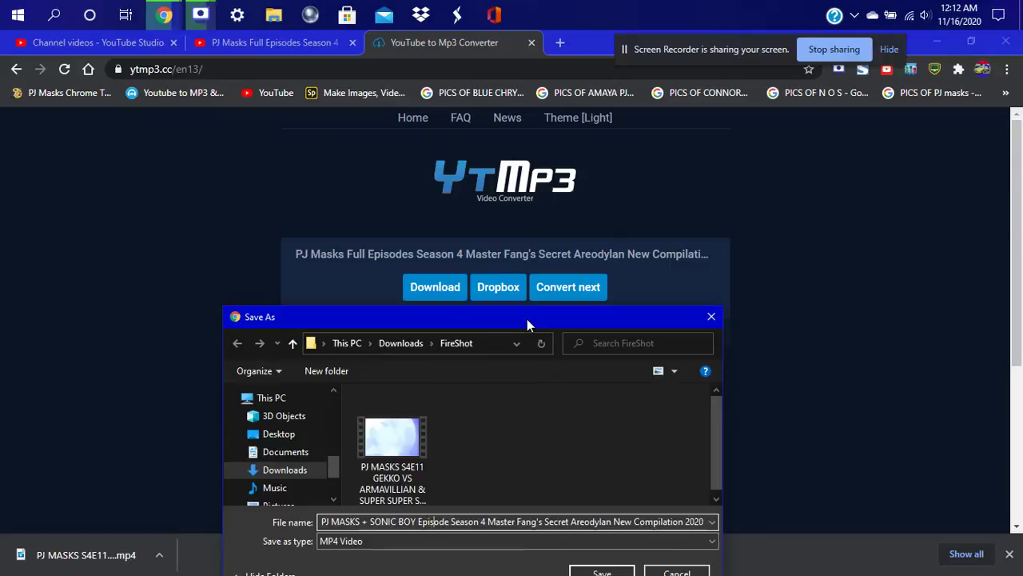
key("BackSpace")
key("BackSpace")
key("BackSpace")
key("BackSpace")
key("BackSpace")
key("BackSpace")
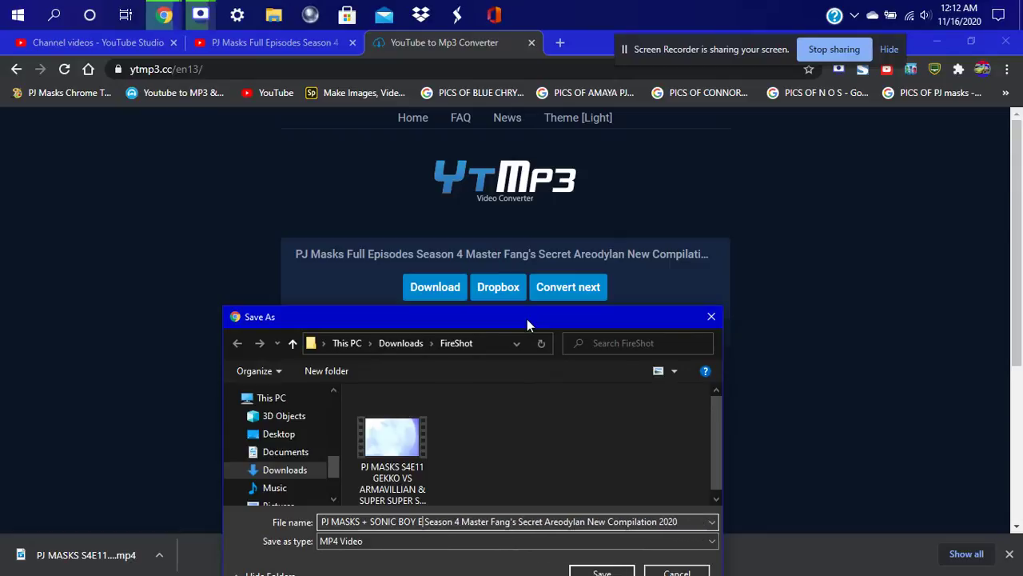
type("PISODE")
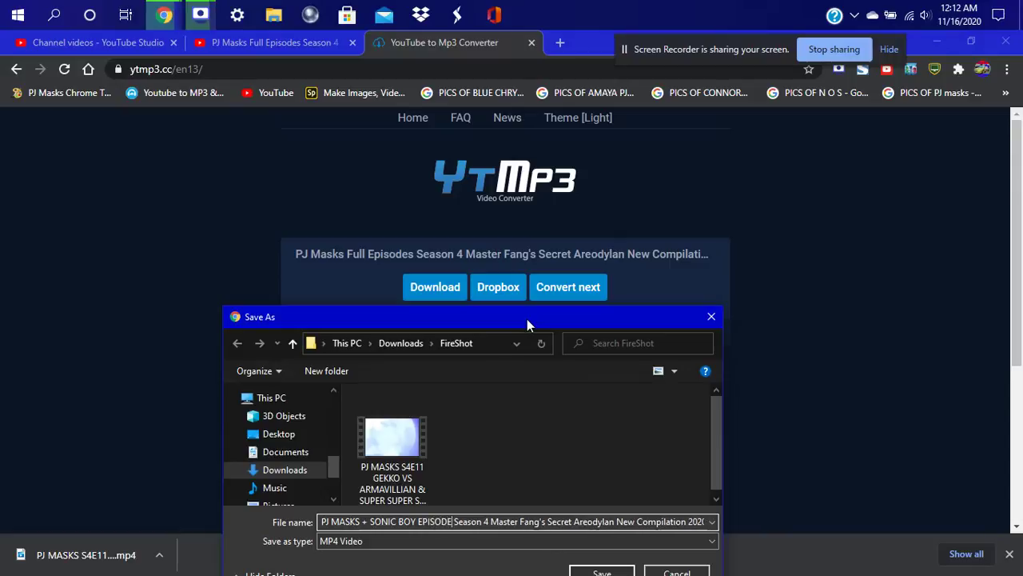
Shorten "Season 4" in the file name to "S4"
key("BackSpace")
key("BackSpace")
key("BackSpace")
key("BackSpace")
key("BackSpace")
key("BackSpace")
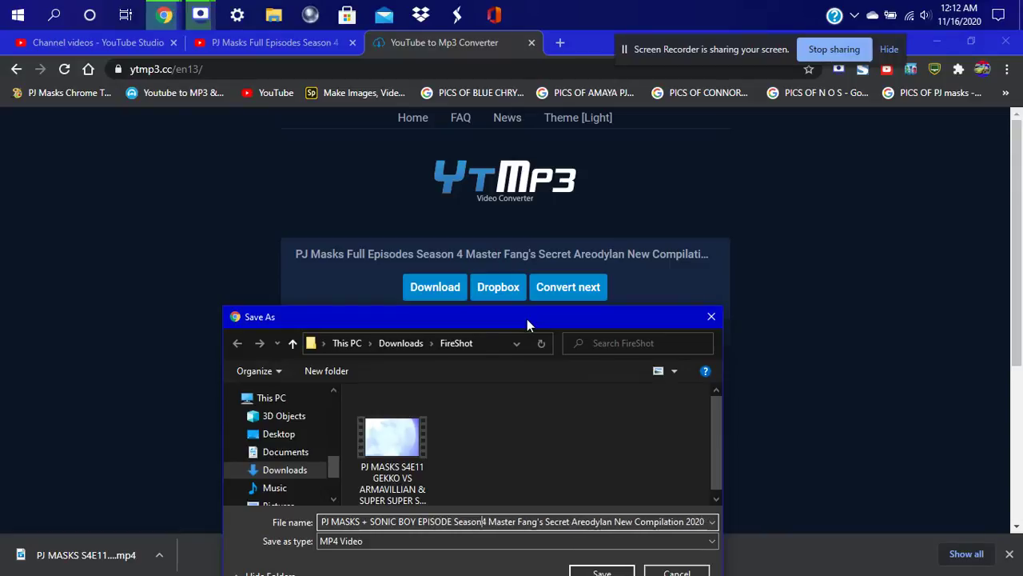
Replace "Master" in the file name with the all-capitals "MASTER"
key("Right")
key("Right")
key("Right")
key("Right")
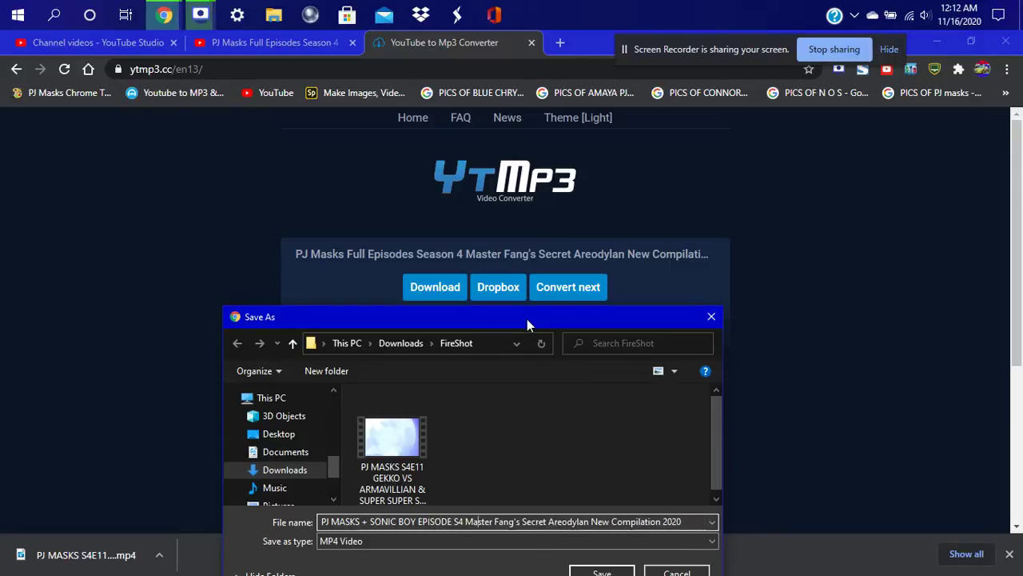
key("Right")
key("Right")
key("Right")
key("BackSpace")
key("BackSpace")
key("BackSpace")
key("BackSpace")
key("BackSpace")
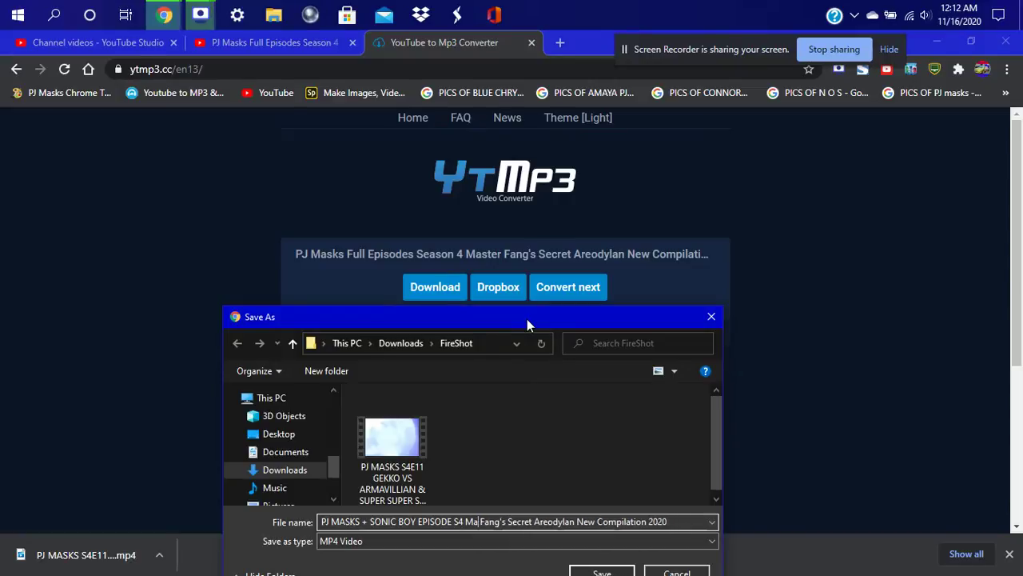
type("ASTER")
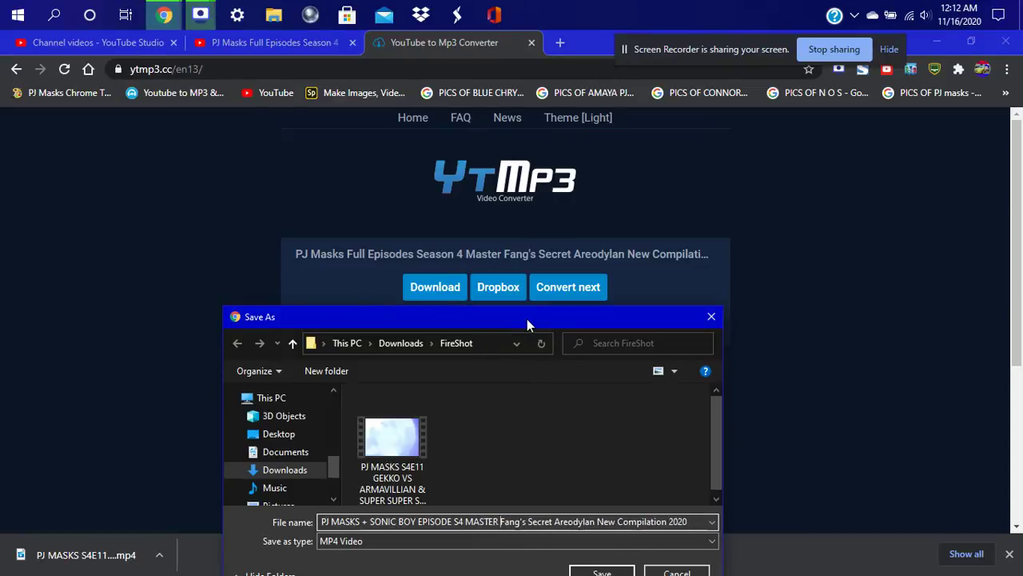
Replace "Fang's" in the file name with the all-capitals "FANG'S"
key("Right")
key("Right")
key("Right")
key("Right")
key("BackSpace")
key("BackSpace")
key("BackSpace")
key("BackSpace")
key("BackSpace")
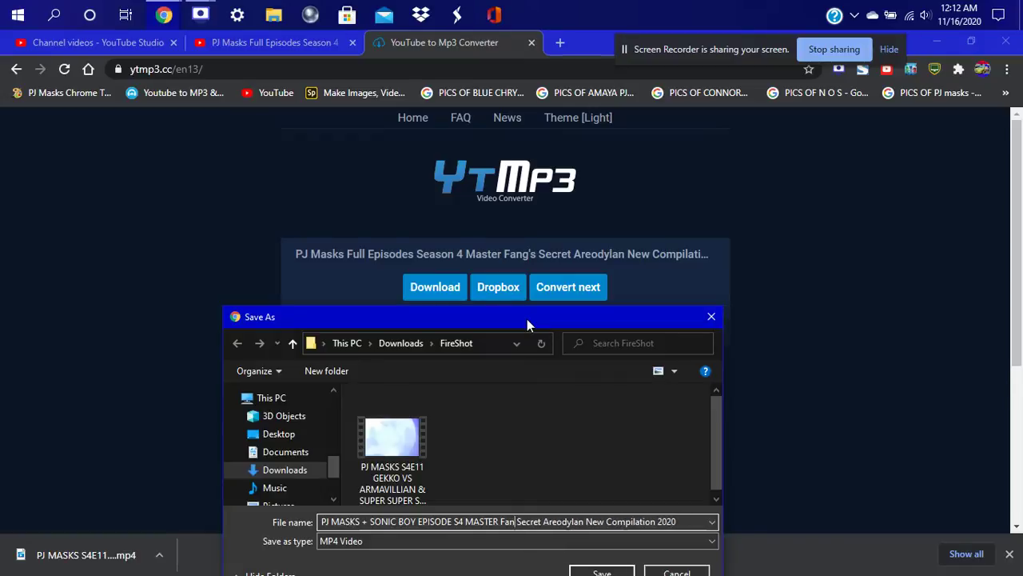
type("ANG'S")
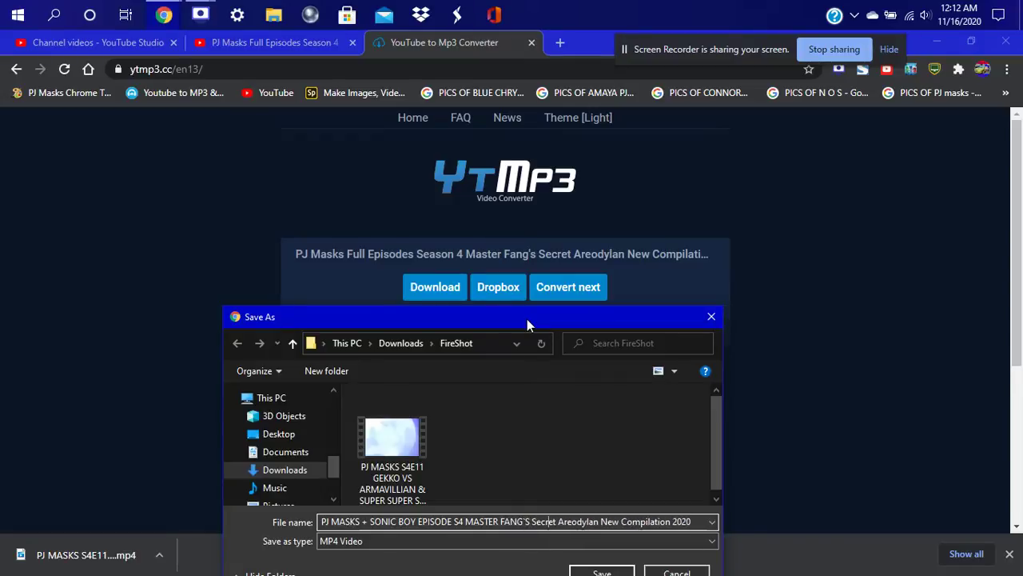
Replace "Secret" in the file name with the all-capitals "SECRET"
key("BackSpace")
key("BackSpace")
key("BackSpace")
key("BackSpace")
key("BackSpace")
type("EC")
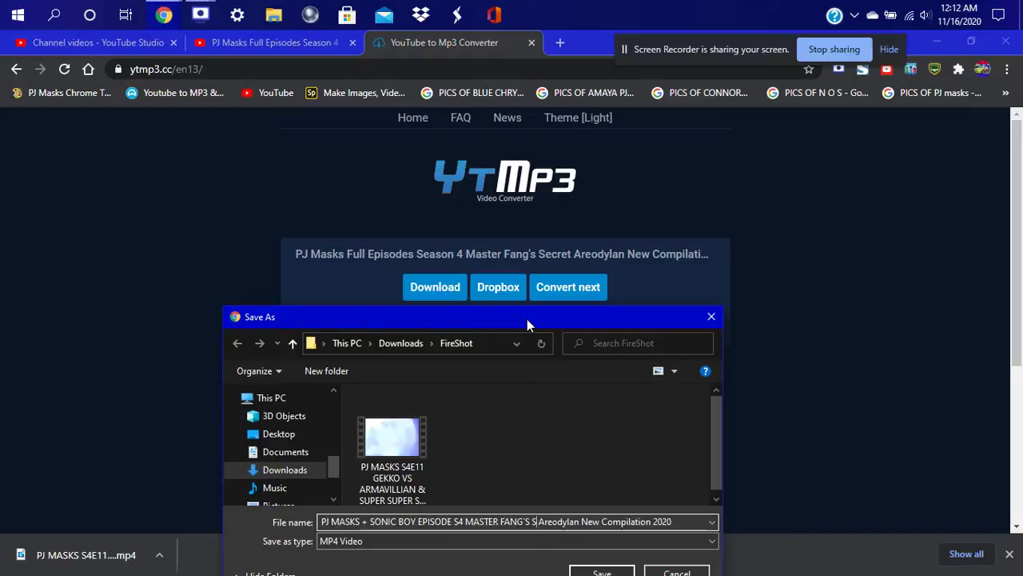
type("RET")
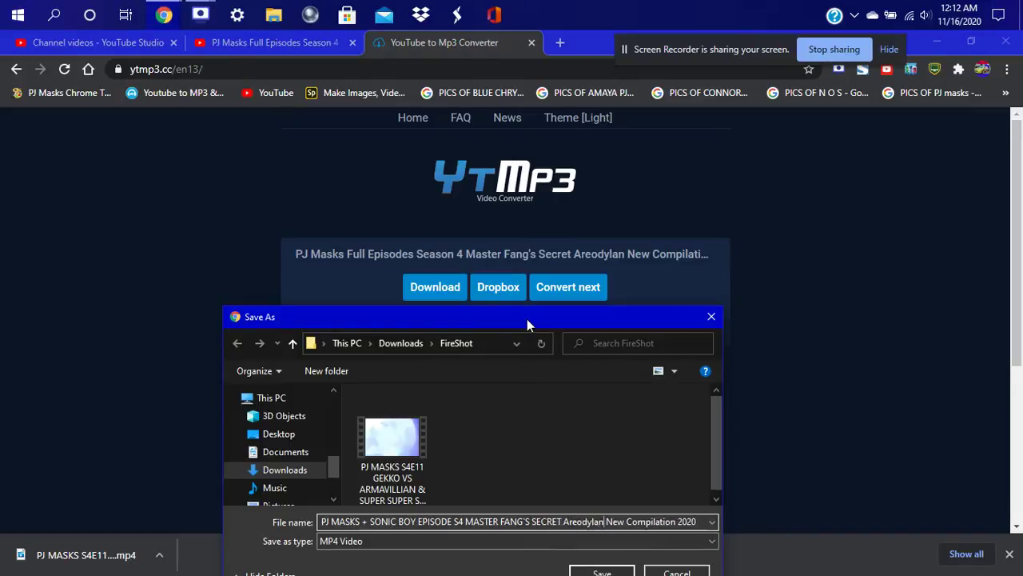
Replace "Areodylan" in the file name with "AERODYLAN"
key("BackSpace")
key("BackSpace")
key("BackSpace")
key("BackSpace")
key("BackSpace")
key("BackSpace")
key("BackSpace")
key("BackSpace")
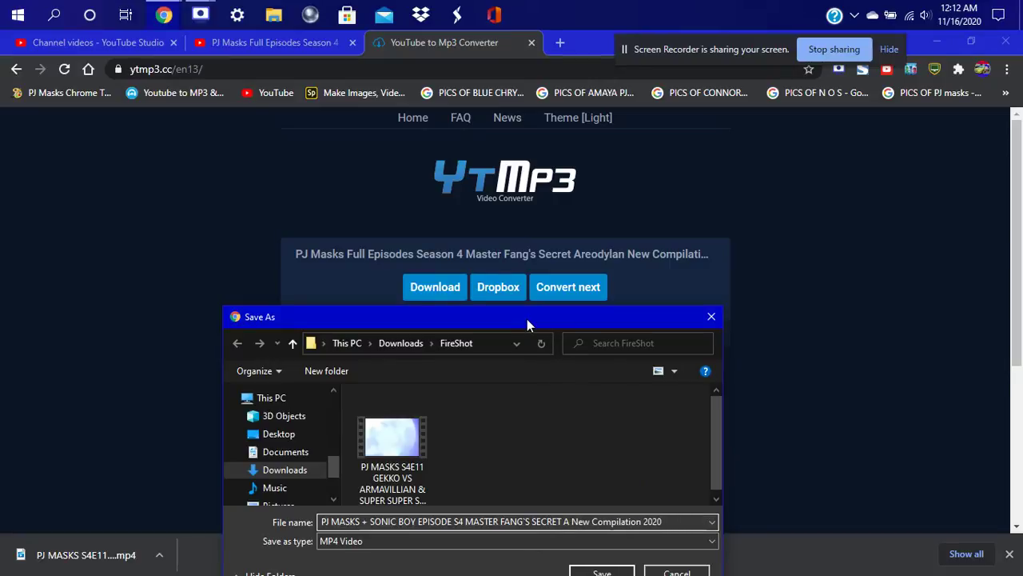
type("ERODYLAB")
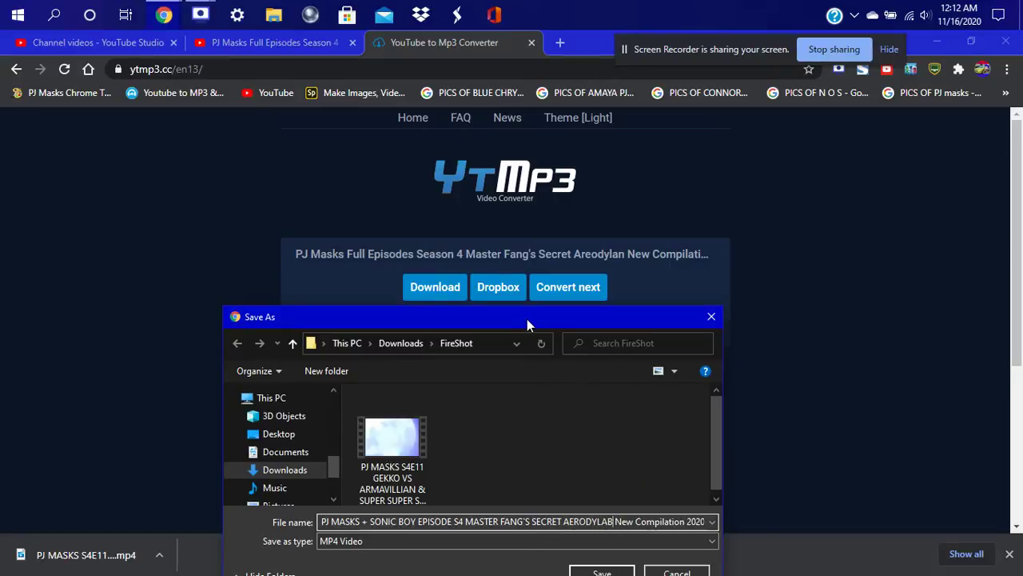
key("BackSpace")
type("N")
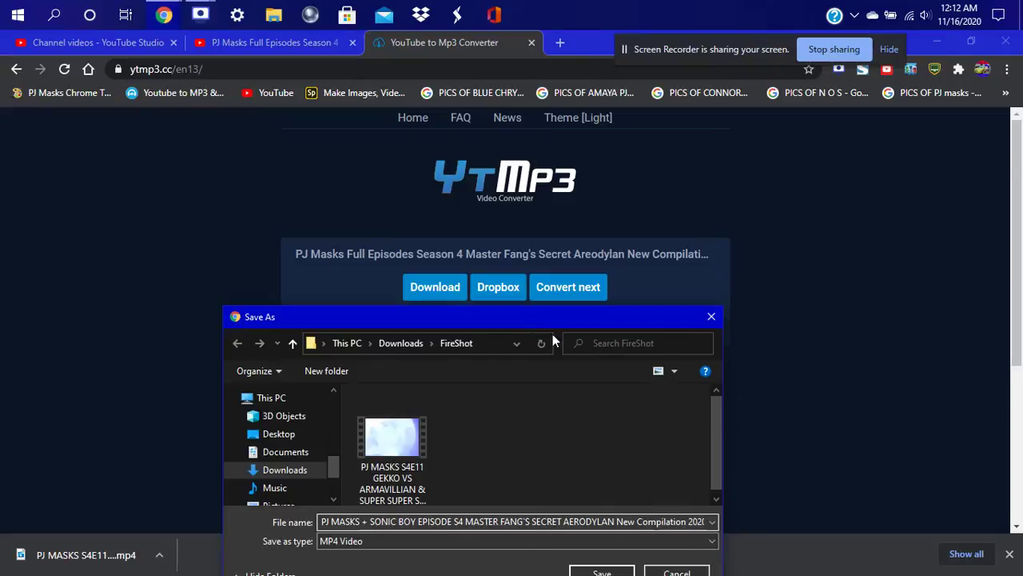
Remove "New Compilation 2020" from the end of the file name and save the MP4 download
left_click_drag(527, 320, 527, 294)
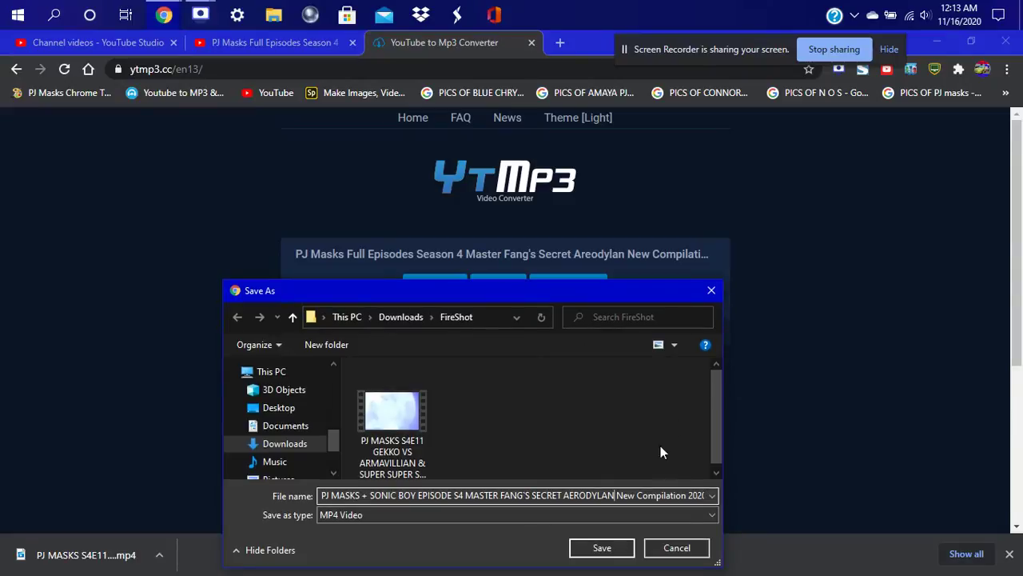
double_click(635, 494)
key("BackSpace")
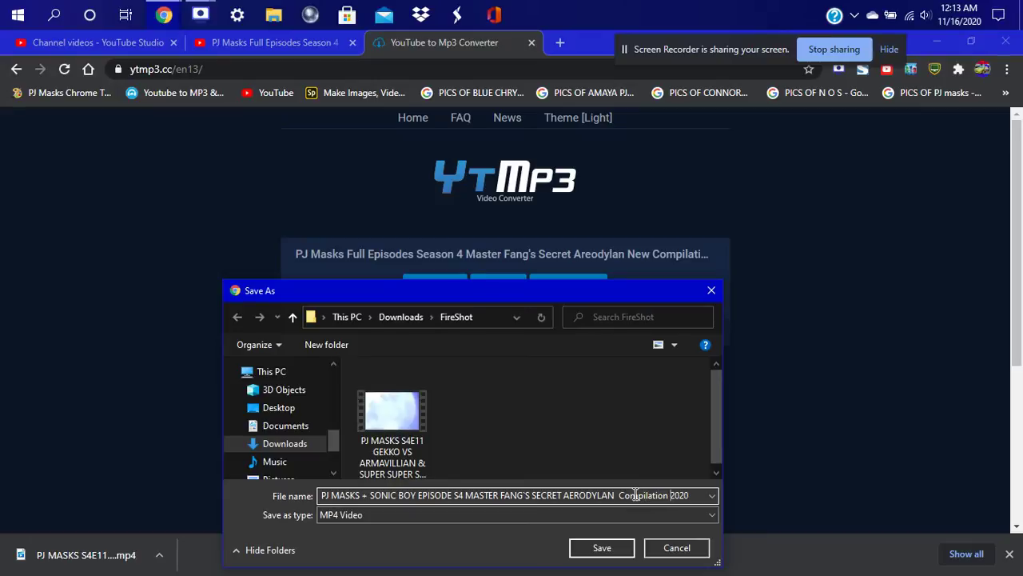
key("BackSpace")
key("BackSpace")
key("BackSpace")
key("BackSpace")
key("BackSpace")
key("BackSpace")
key("BackSpace")
key("BackSpace")
key("BackSpace")
key("BackSpace")
left_click_drag(631, 496, 575, 505)
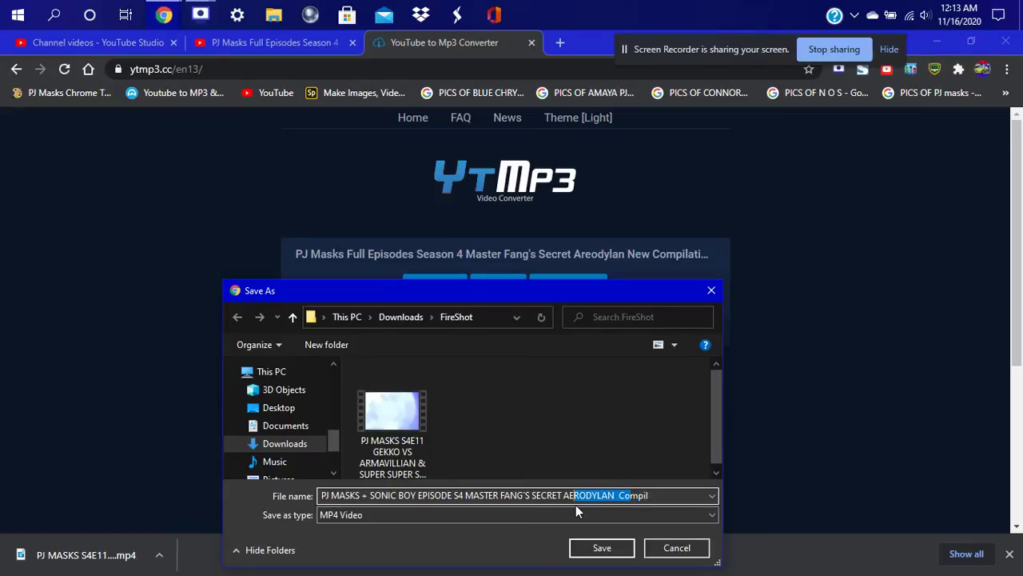
left_click(659, 495)
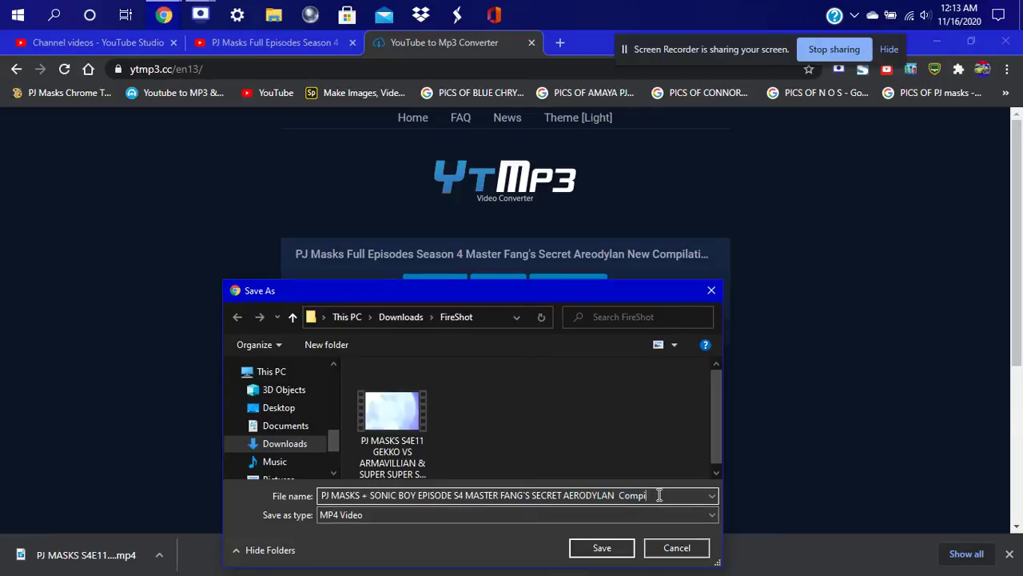
key("BackSpace")
key("BackSpace")
key("BackSpace")
key("BackSpace")
key("BackSpace")
left_click(601, 548)
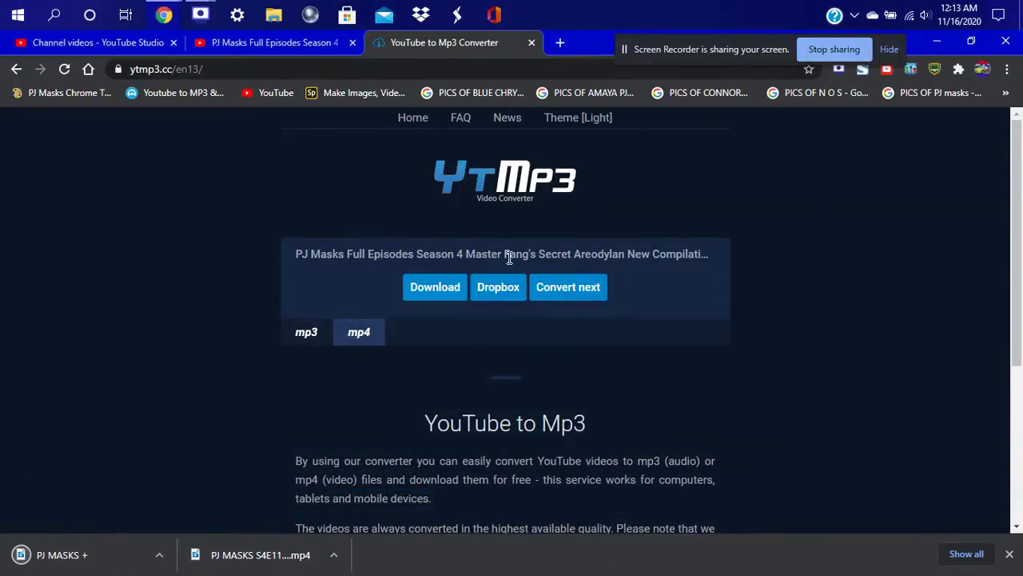
Reset the converter for another video and close the PJ Masks Full Episodes Season 4 YouTube page
left_click(567, 292)
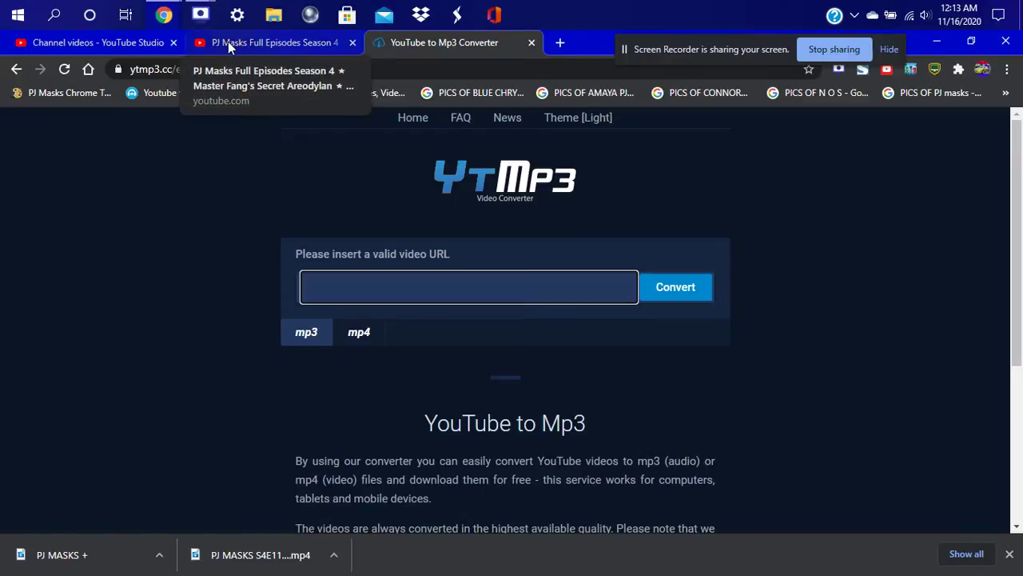
left_click(353, 43)
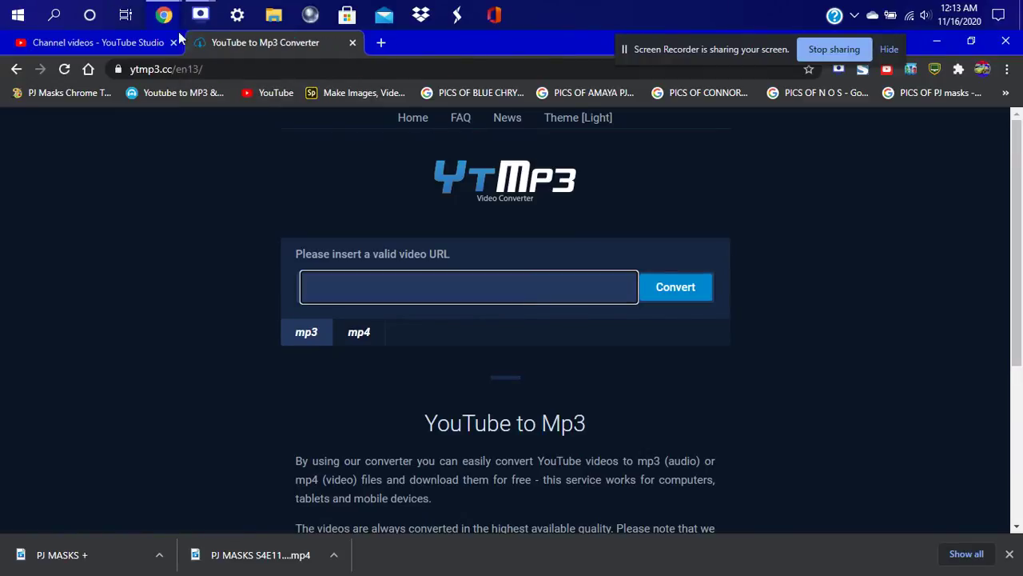
In YouTube Studio, dismiss the completed upload notice and upload the downloaded PJ MASKS S4E11 MP4 as a new video
left_click(118, 44)
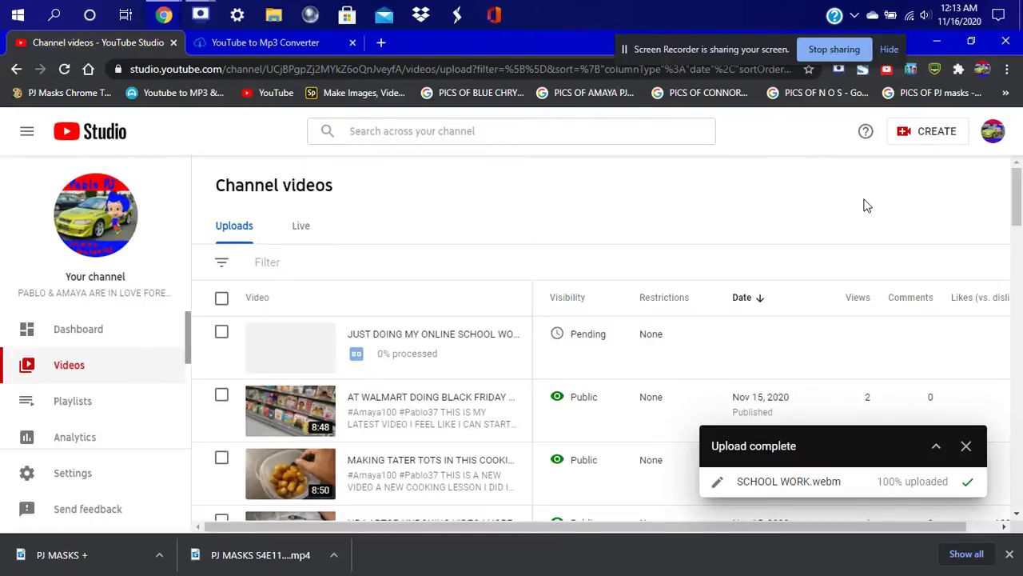
left_click(965, 448)
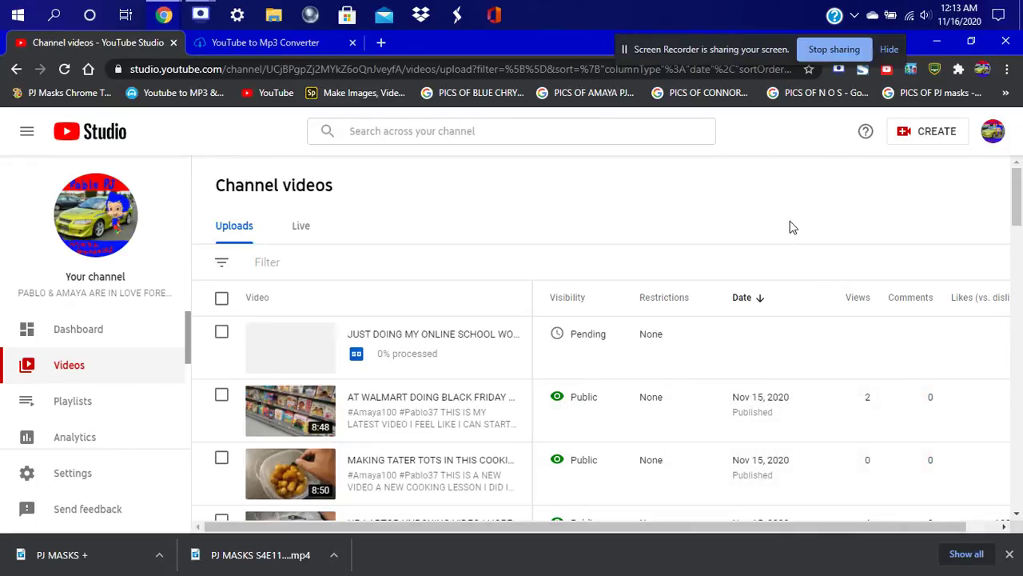
left_click(935, 130)
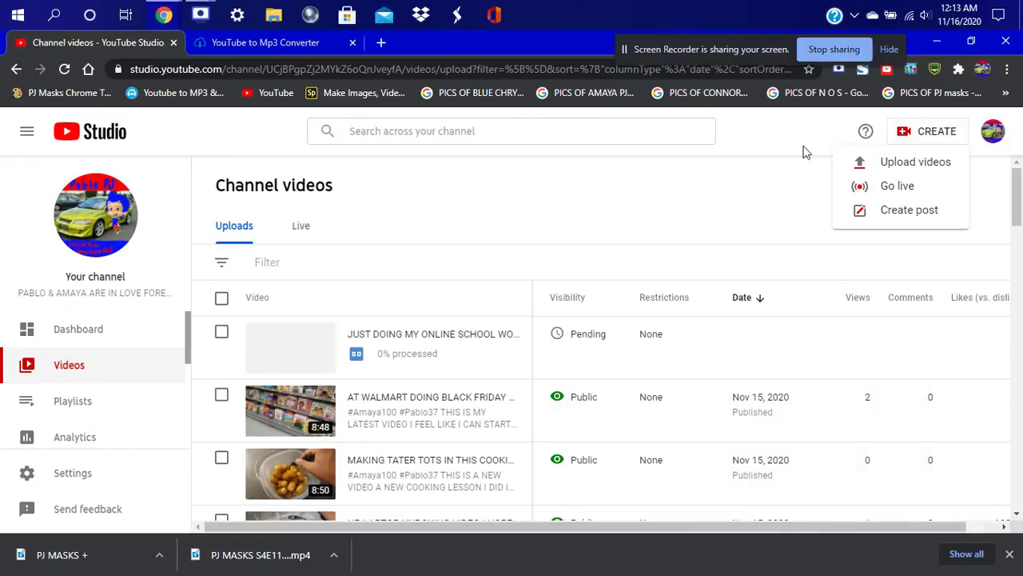
left_click(897, 165)
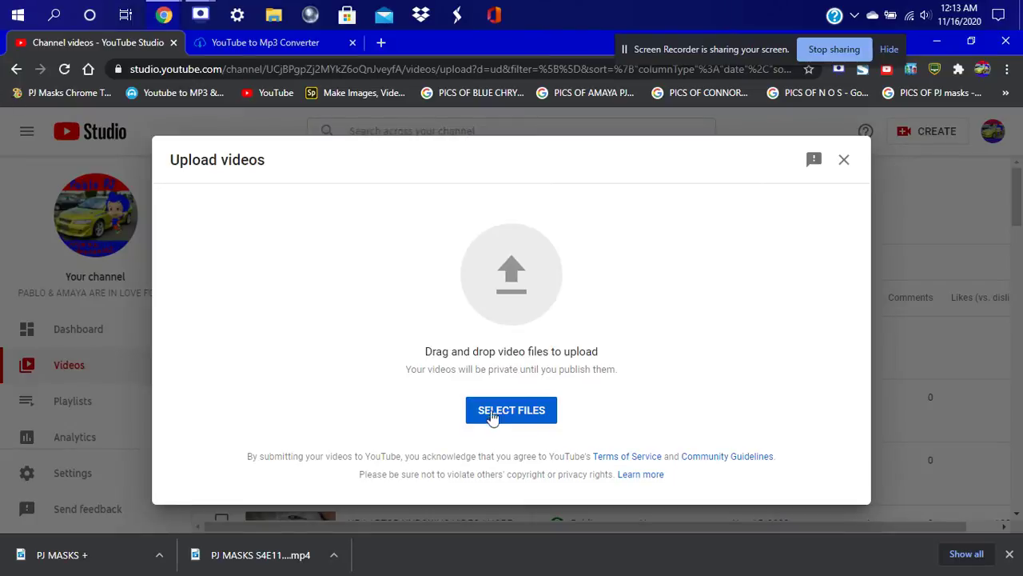
left_click_drag(273, 550, 511, 285)
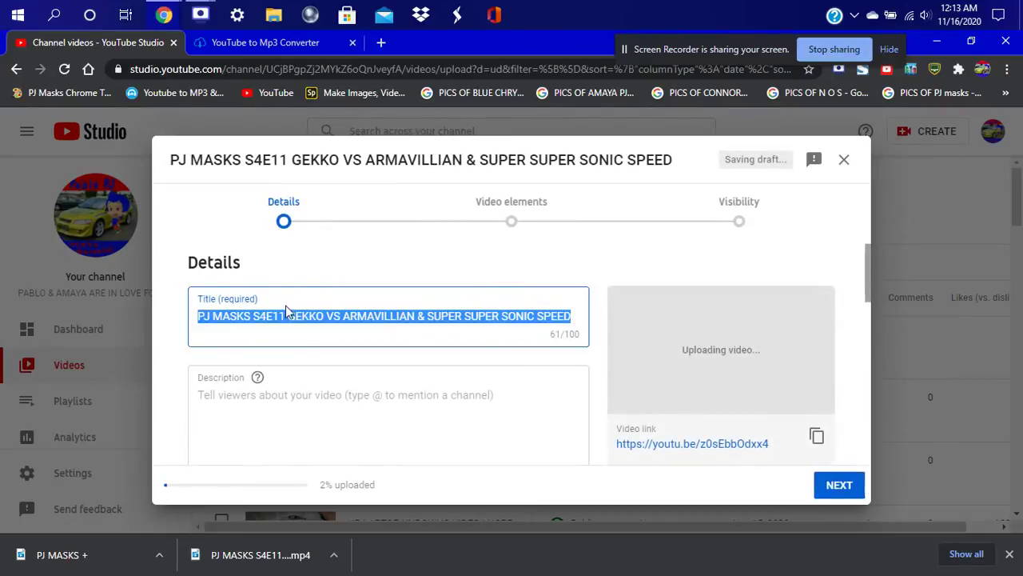
Change the video title to "PJ MASKS + SONIC BOY EPISODE S4/E11 GEKKO VS ARMAVILLIAN & SUPER SUPER SONIC SPEED"
left_click(252, 316)
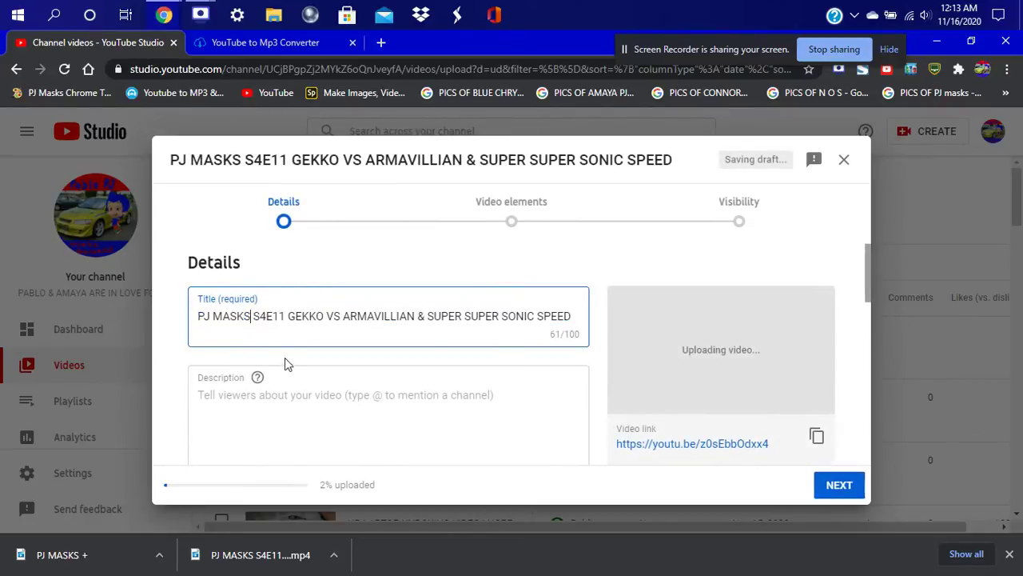
type("+")
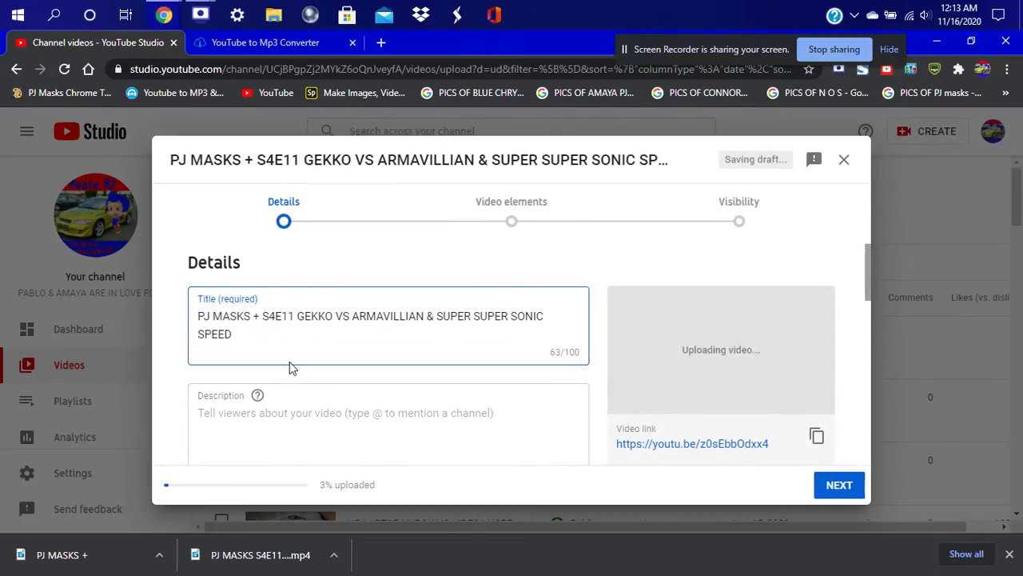
type(" SONIC BOY")
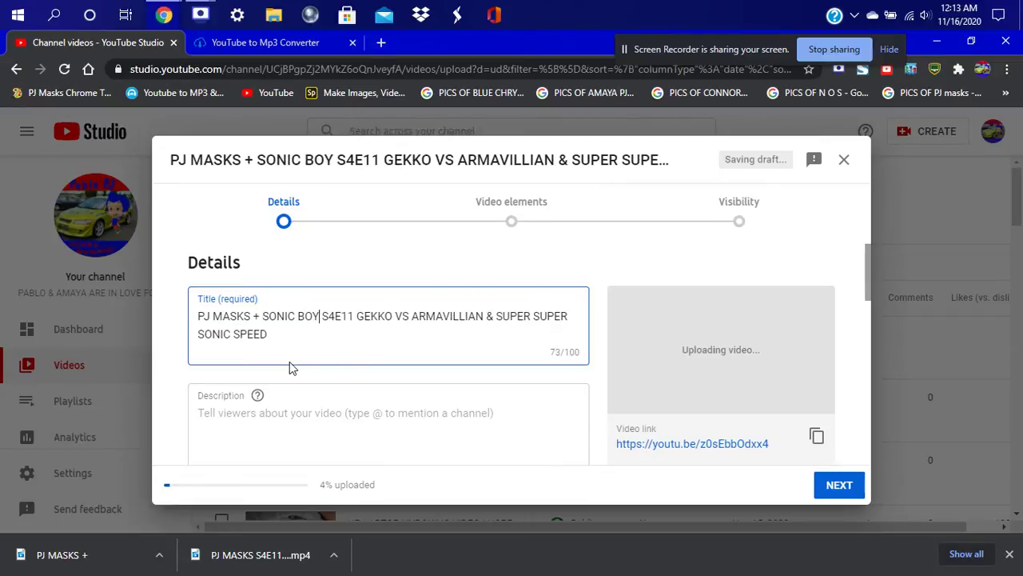
left_click(227, 408)
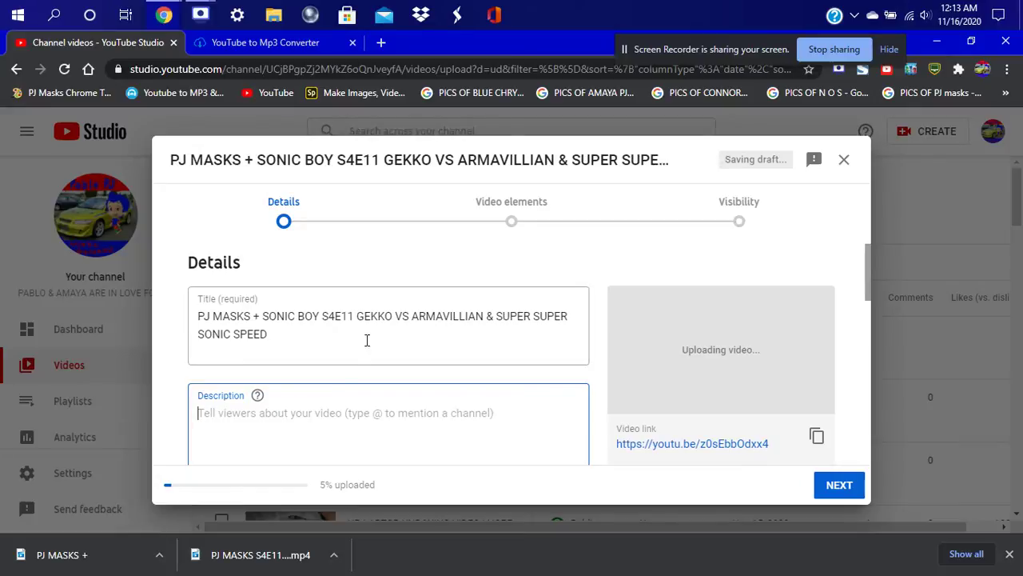
left_click(322, 316)
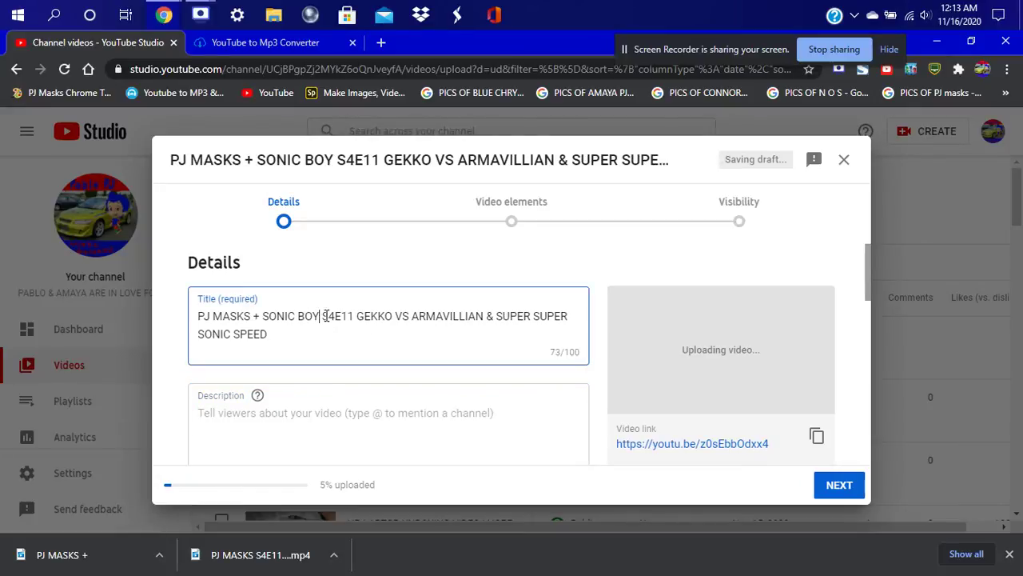
type("EPISODE")
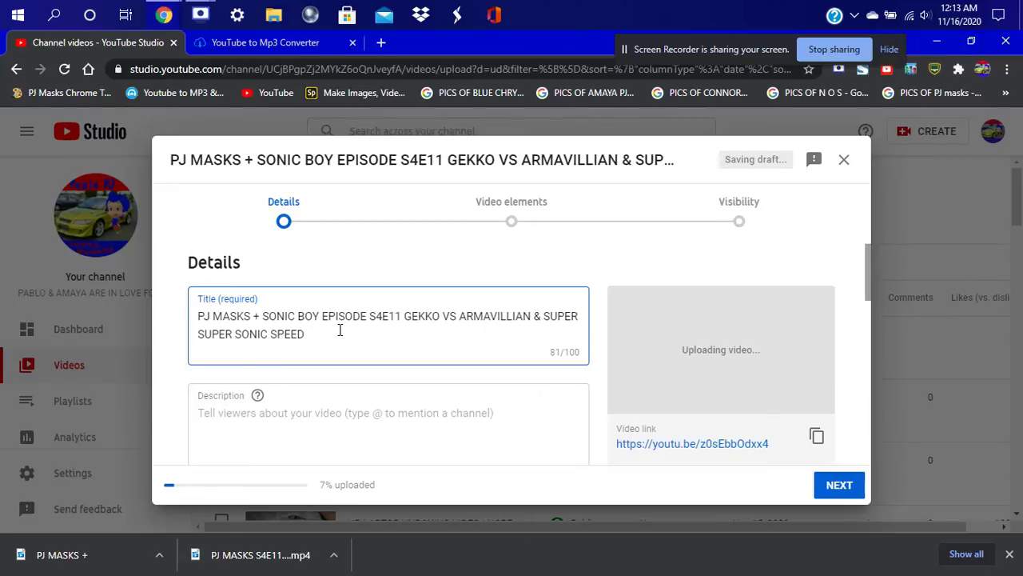
left_click(382, 318)
type("/")
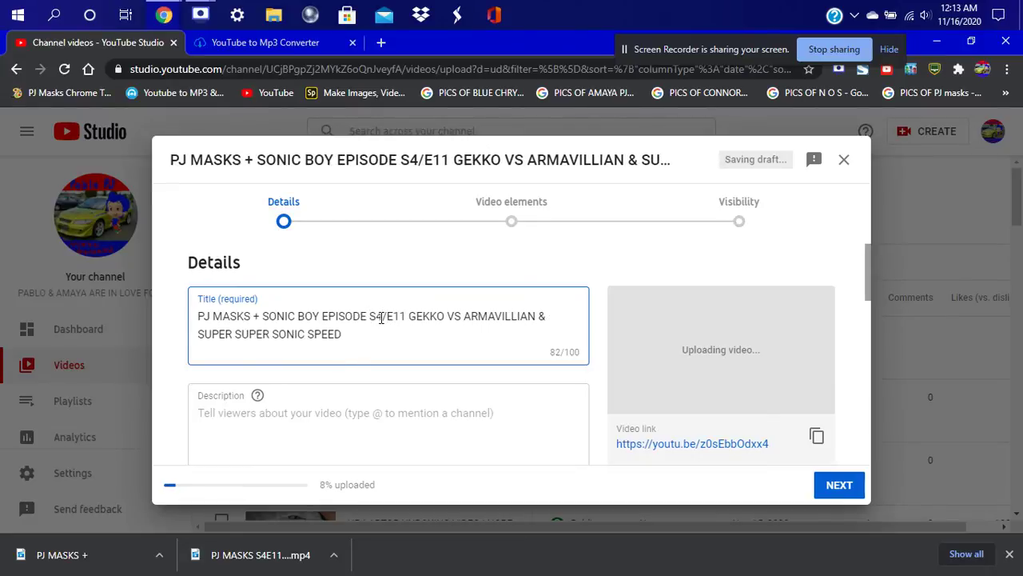
Start the description with the same two hashtags used on the channel's earlier videos, followed by a blank line
left_click(327, 413)
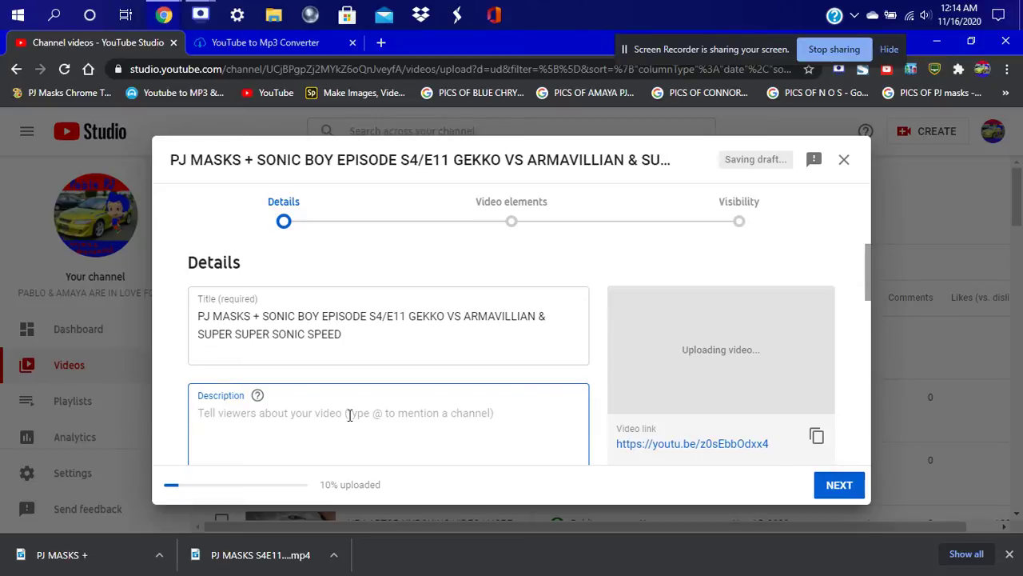
type("#A")
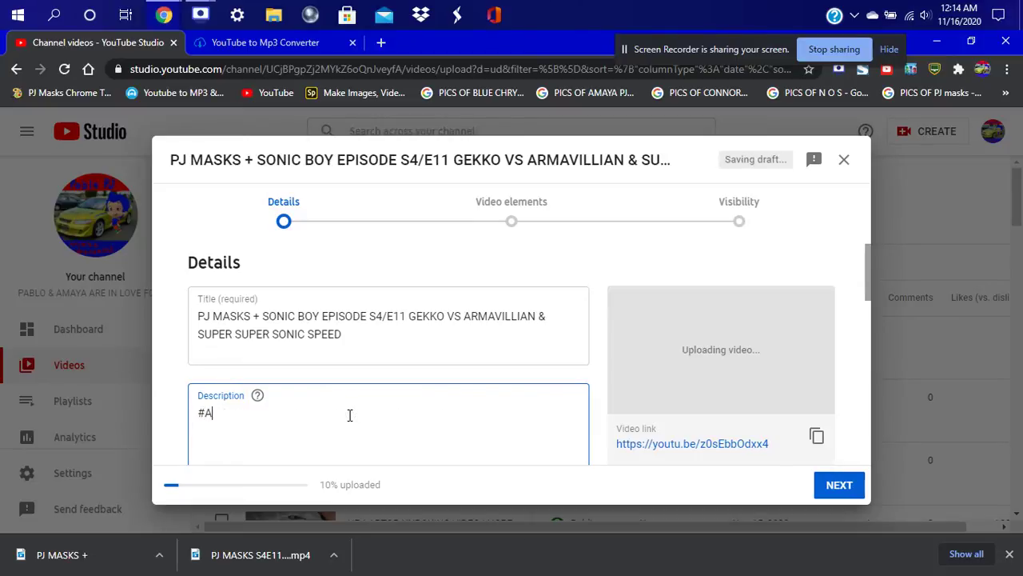
type("maya")
scroll(349, 417, "down", 2)
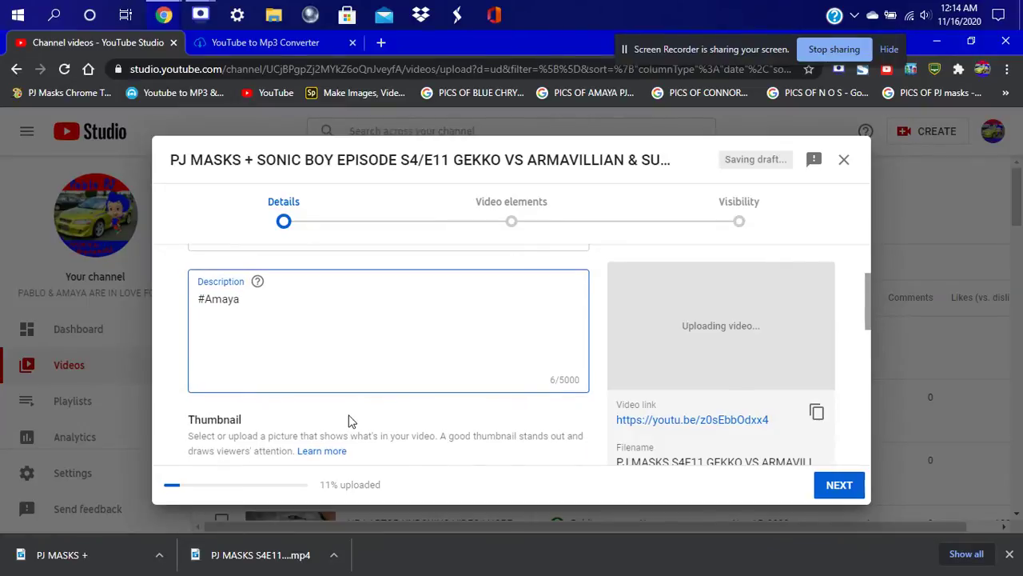
type("100 #Pablo37")
key("Return")
key("Return")
key("Return")
Add "CREDITS TO THE ORIGINAL OWNERS THAT DID THE VIDEOS" to the description below the hashtags
type("CREDITS TO T")
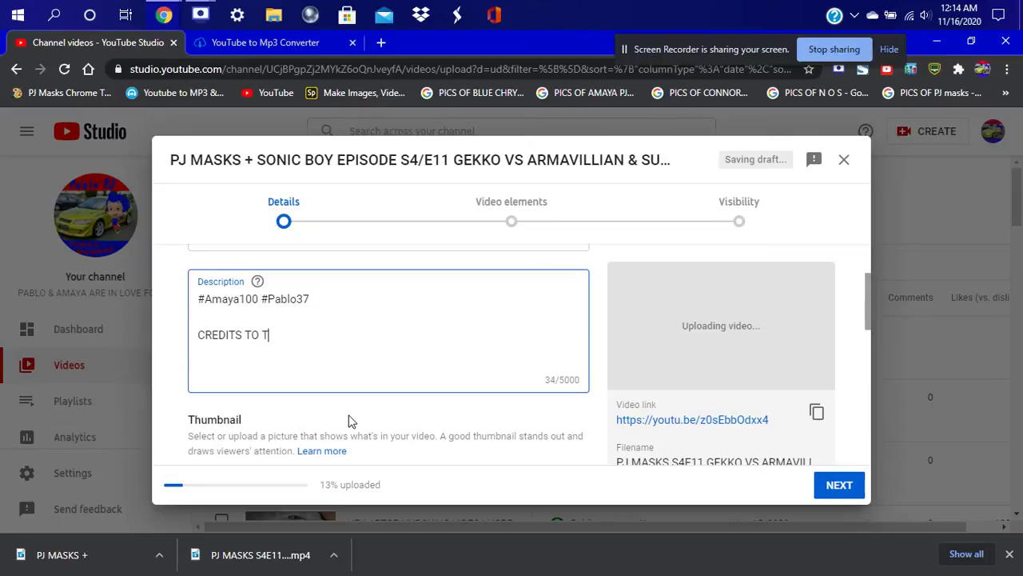
type("HE ORIGINAL OWNERS")
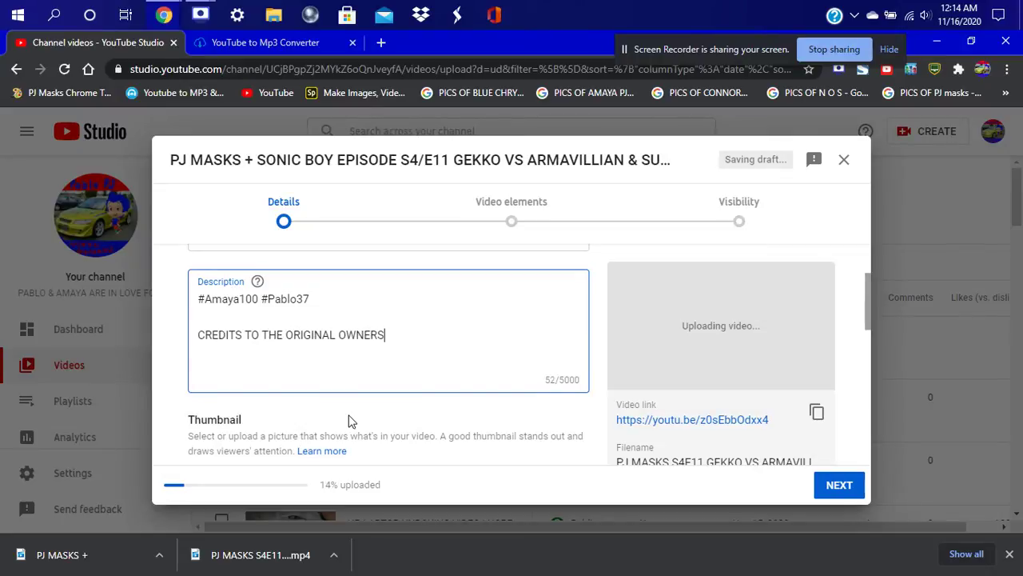
type(" THAT ")
type("DID THE")
type("DEOS")
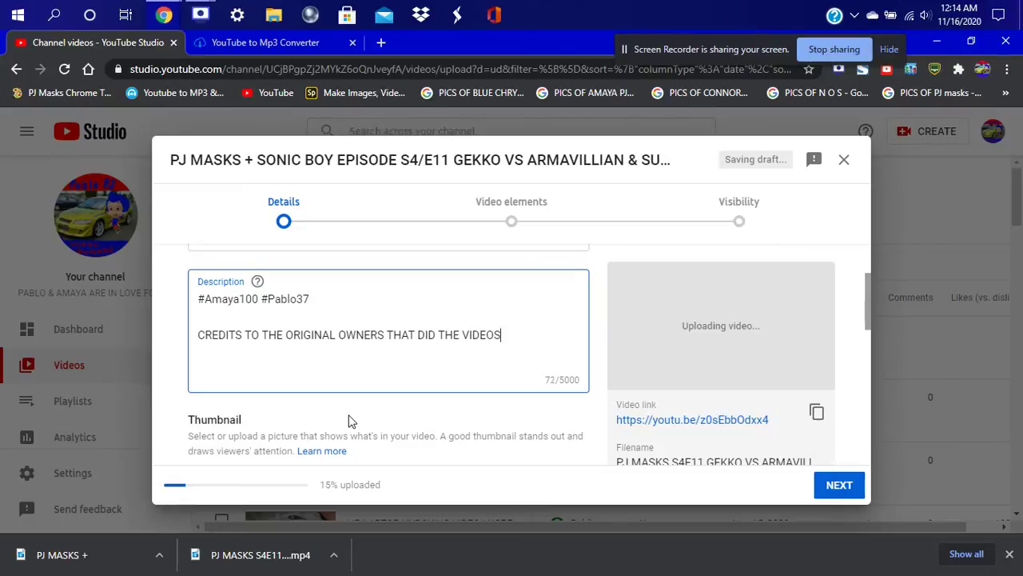
Continue the description with "I GIVE THEM THE CREDIT FOR THEIR VIDEO WORK NOT STEALING GIVING CREDIT TO THE VVIDEO OWNER THAT DID ALL THE WORK"
type(" I GIVE THEM THE CREDIT FOR THEIR")
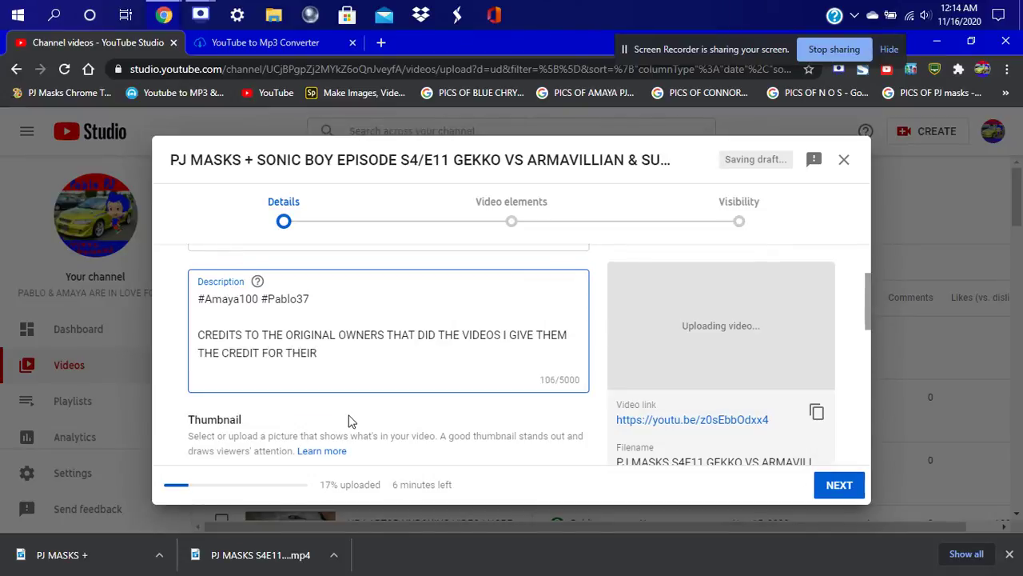
type(" WIDEO WORK NOT ST")
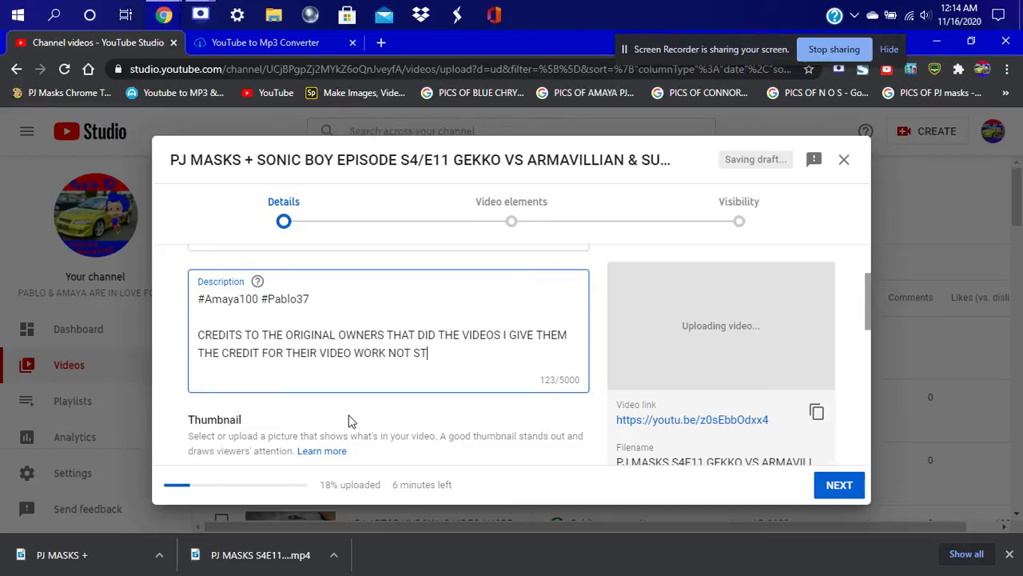
type("EALING GIVING CREDIT TO")
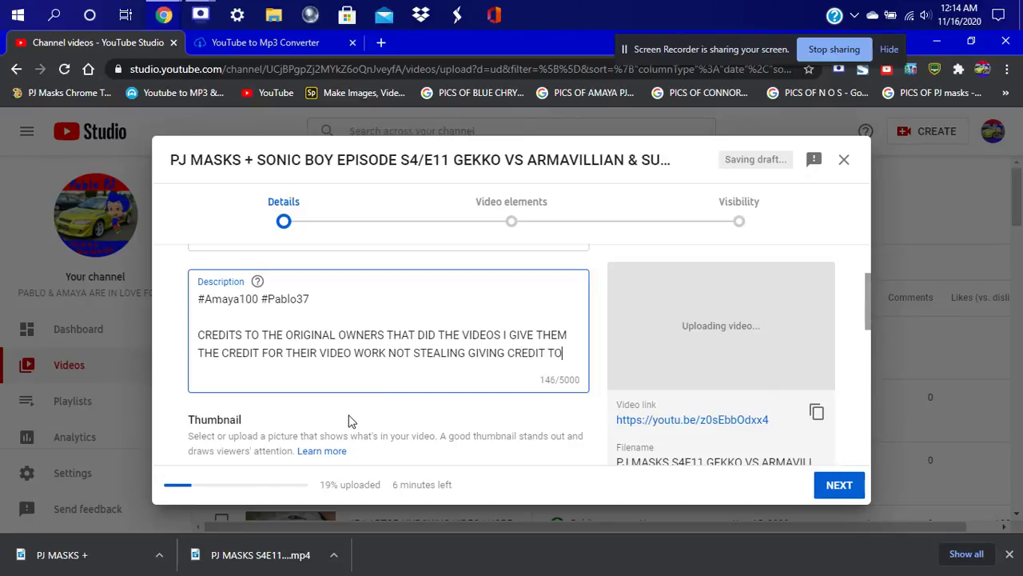
type(" THE VIDEO ")
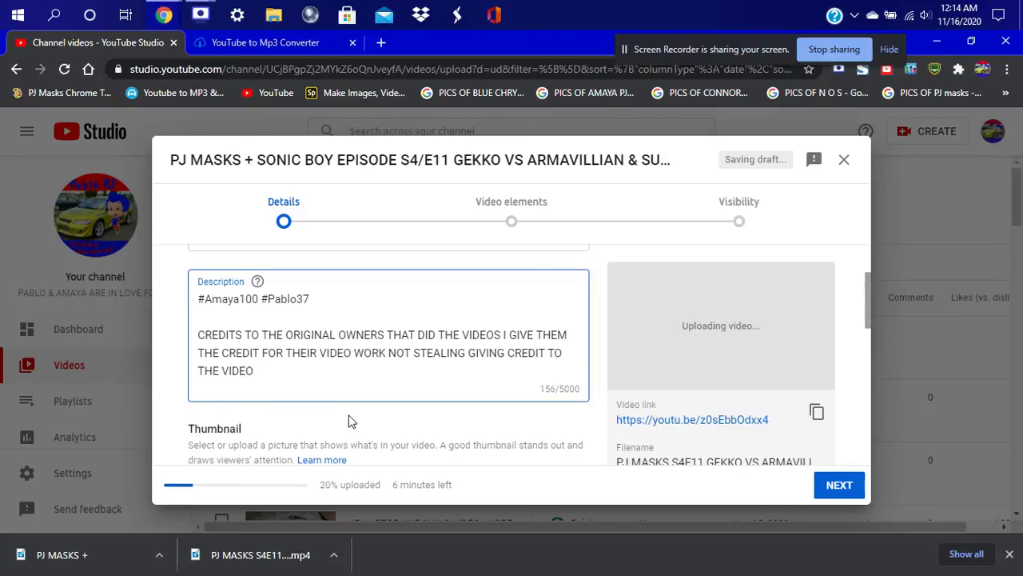
type("`S")
key("BackSpace")
key("BackSpace")
key("BackSpace")
type("IDEO OWNER ")
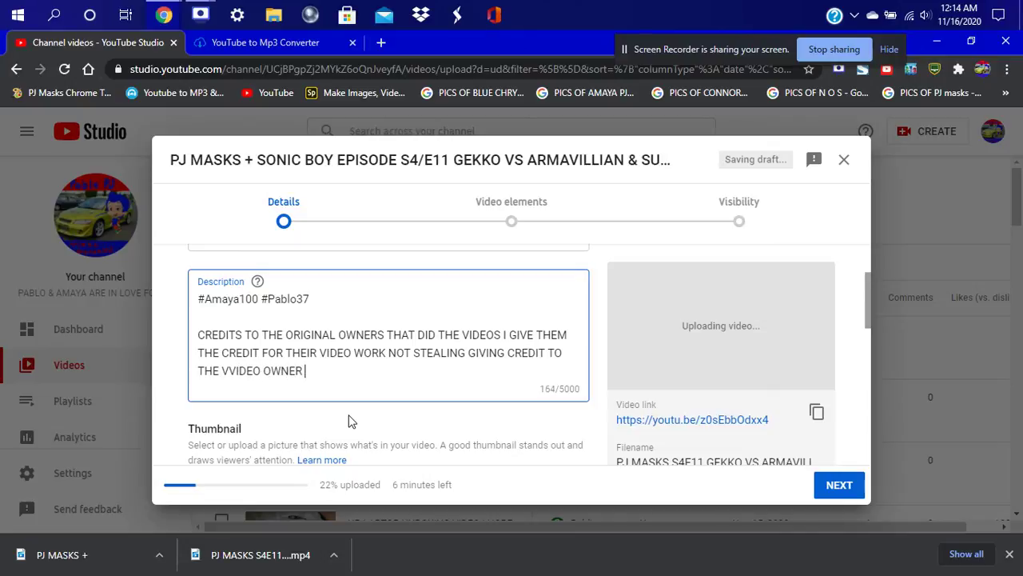
type("THAT DID ALL THE WORK")
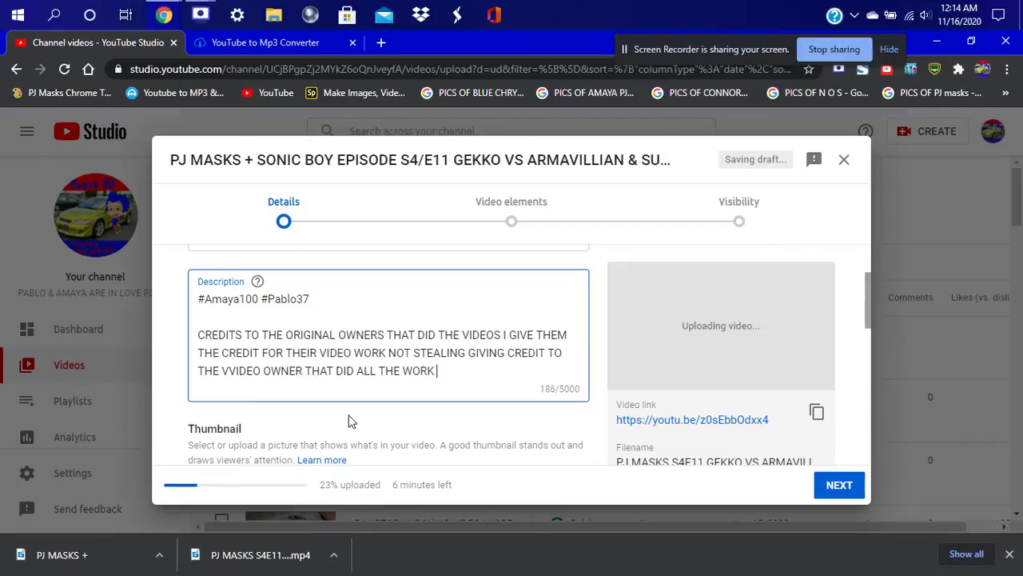
Continue the description with "SINCE I AM A PJ MASK I MIGHT AS WELL JUST DO ONE OF THESE VIDEO UPLOADS"
type(" SINCE I AM A PJ MA")
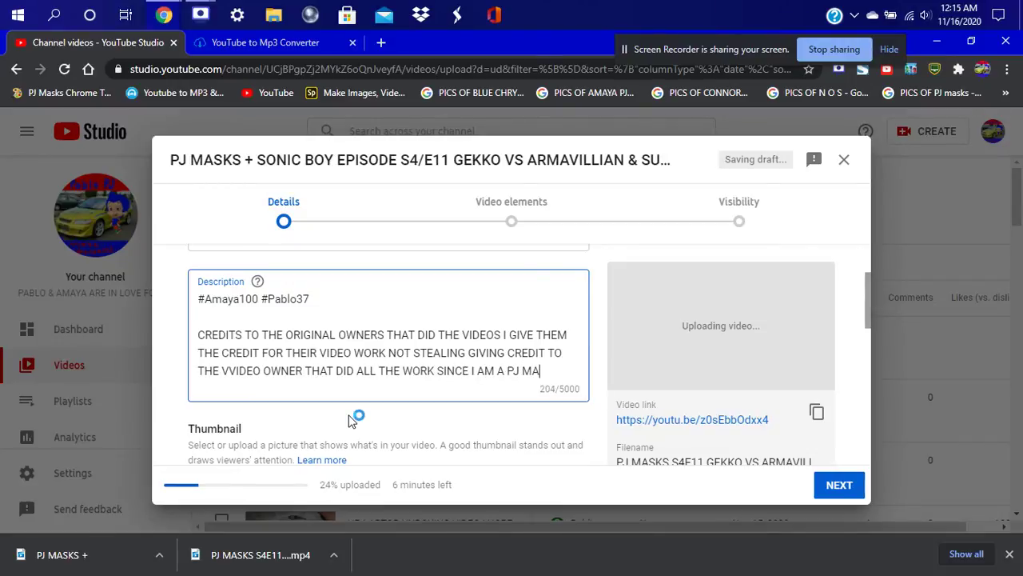
type("SK I MIGHT")
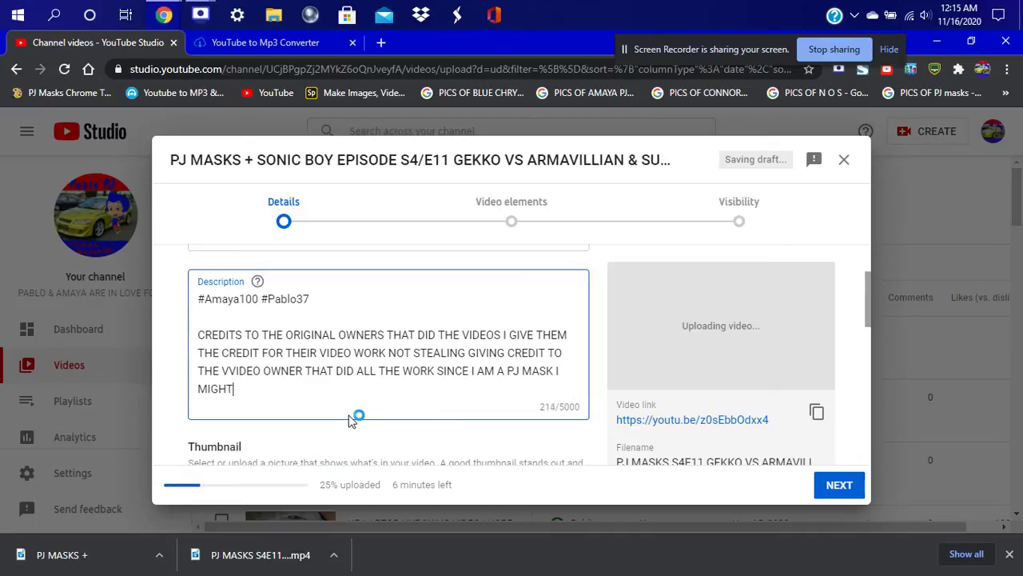
type(" AS WELL JUST")
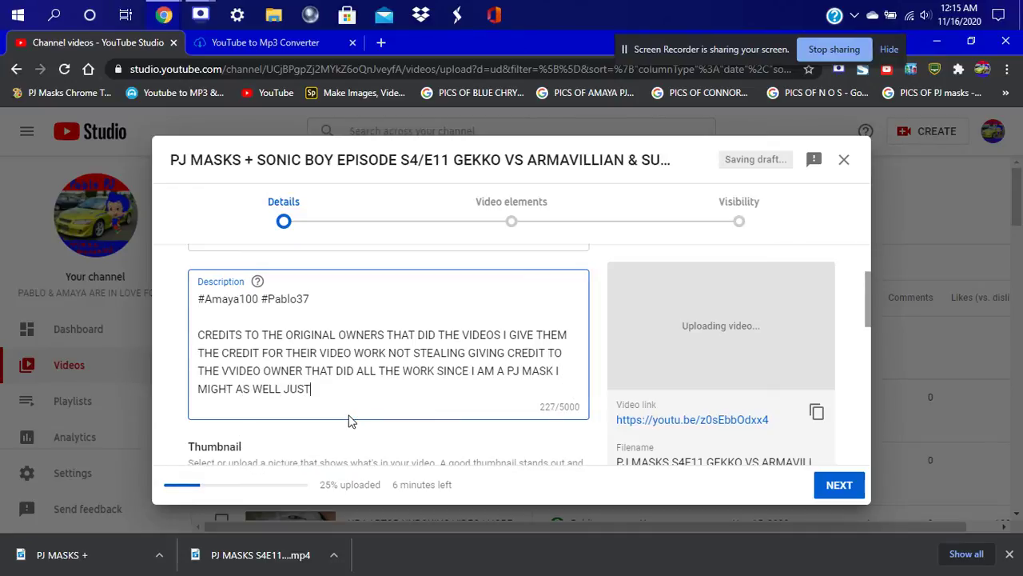
type(" DO ONE OF ")
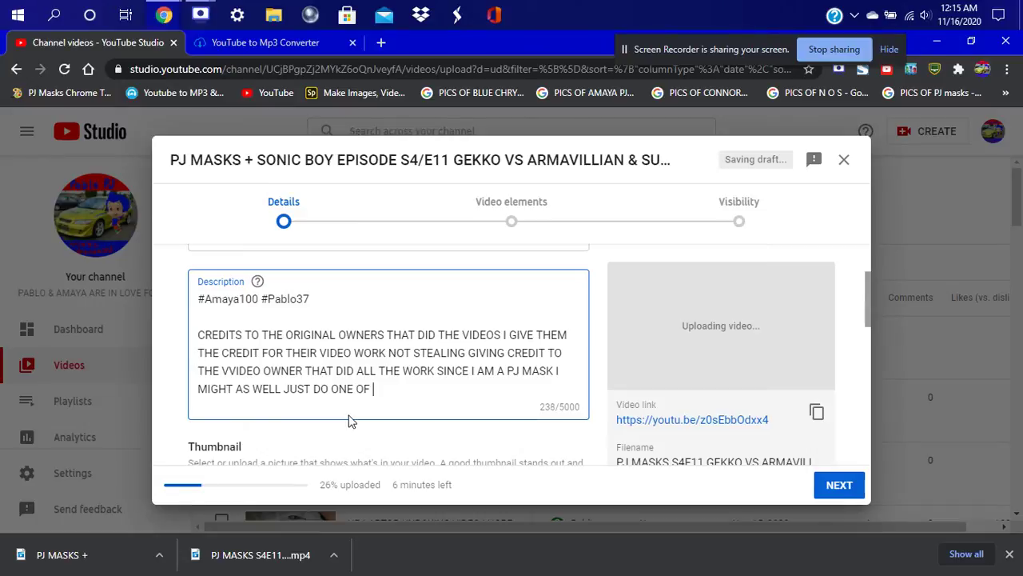
type("THESE VIDEO O")
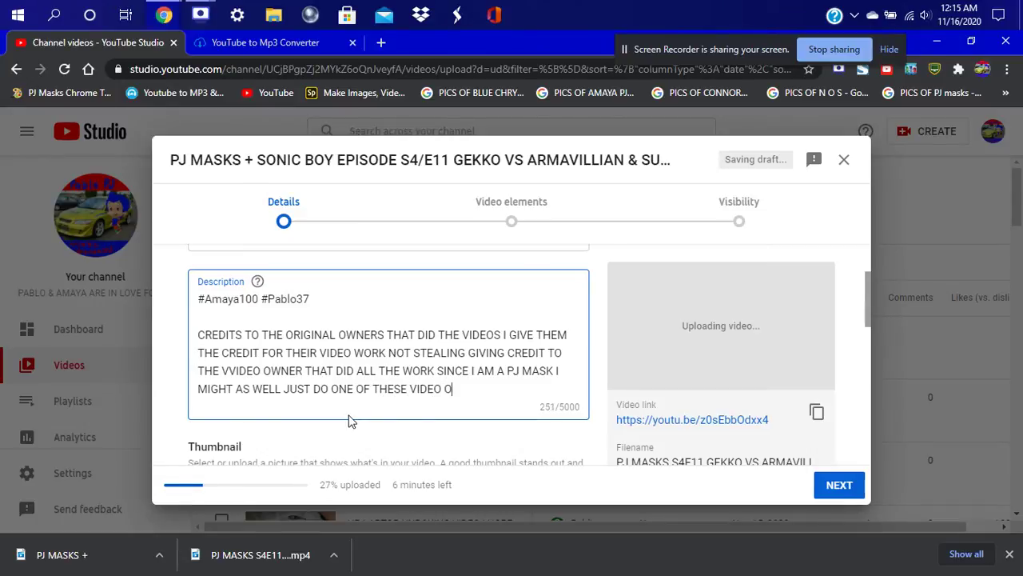
type("P")
key("BackSpace")
type("PLOADS")
End the description with "NO REUPLOADS AT ALL" and "ENJOY THE SHOW" as separate paragraphs divided by blank lines
scroll(351, 422, "down", 1)
key("Return")
key("Return")
type("NO")
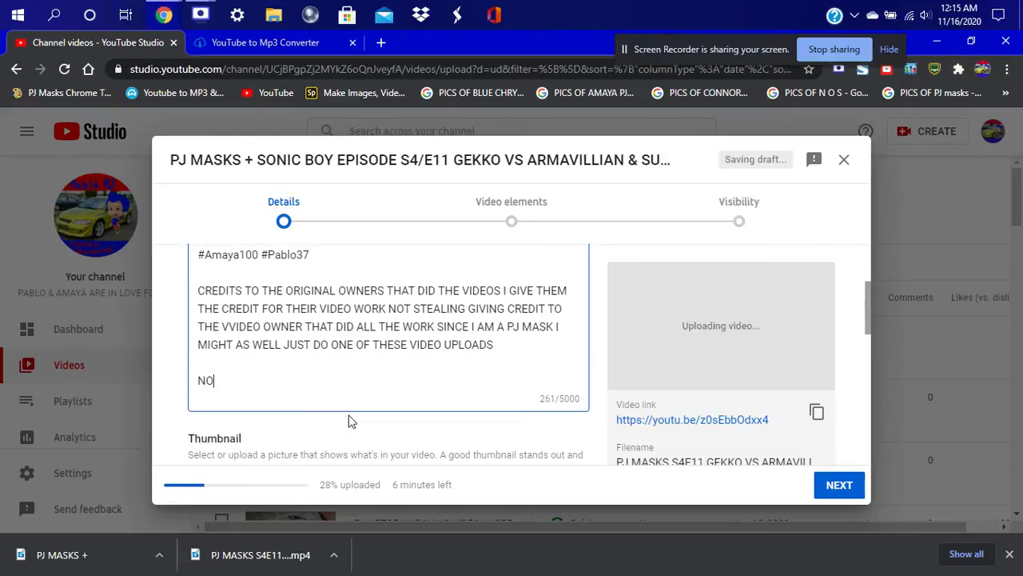
type(" REUPLOADS AT ALL")
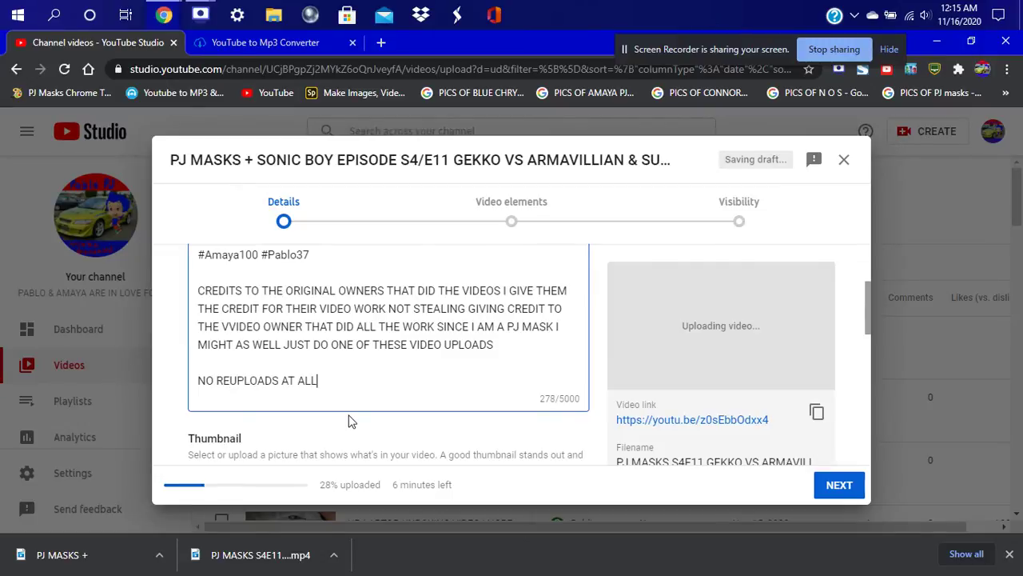
key("Return")
key("Return")
type("EN")
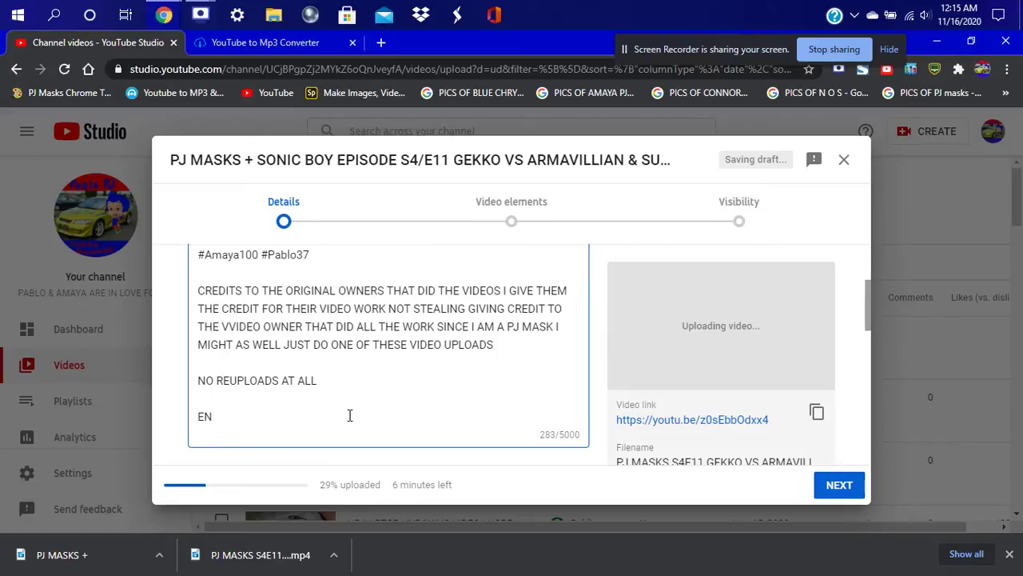
type("JOY THE SHOW")
Declare the Gekko vs Armavillian video as not made for kids in its audience setting
scroll(349, 415, "down", 7)
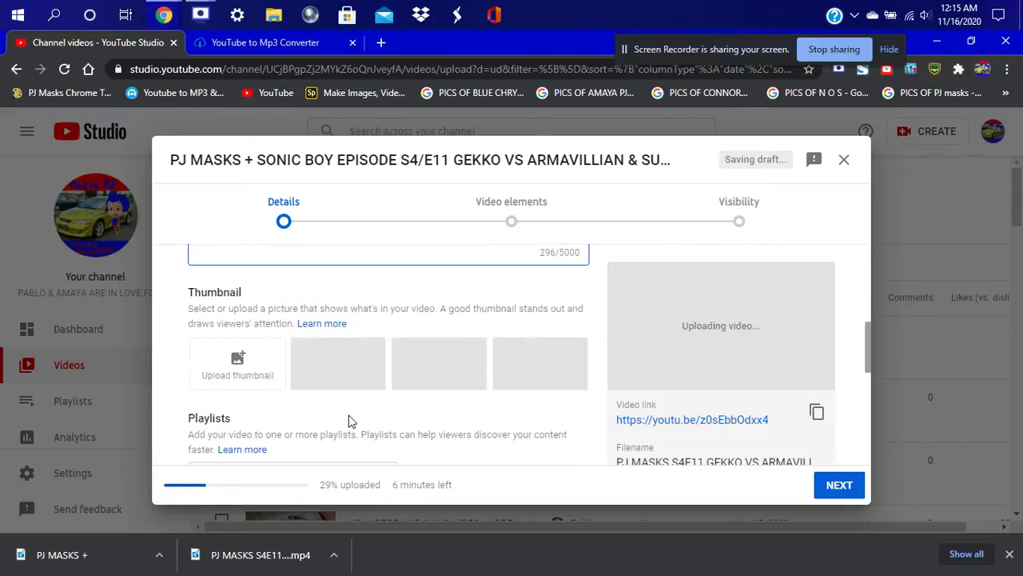
scroll(200, 400, "down", 2)
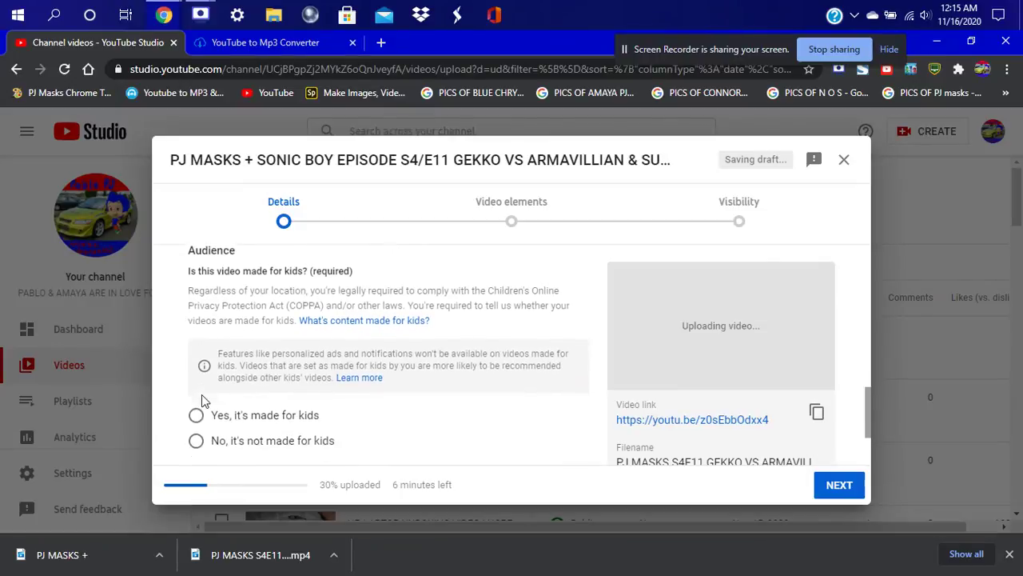
left_click(196, 402)
scroll(416, 384, "down", 1)
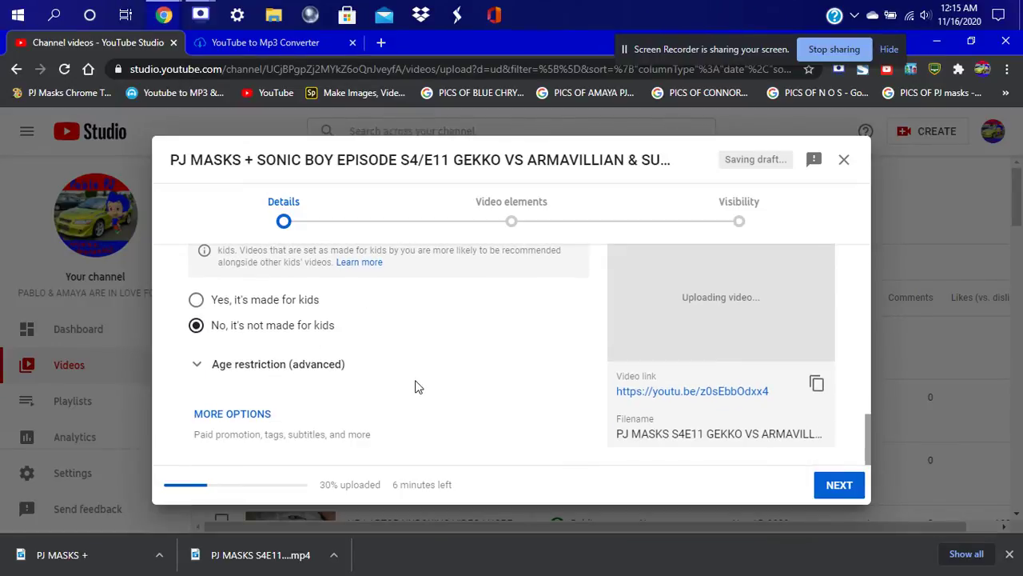
Skip the video elements, publish the video as public and dismiss the upload notice
left_click(840, 486)
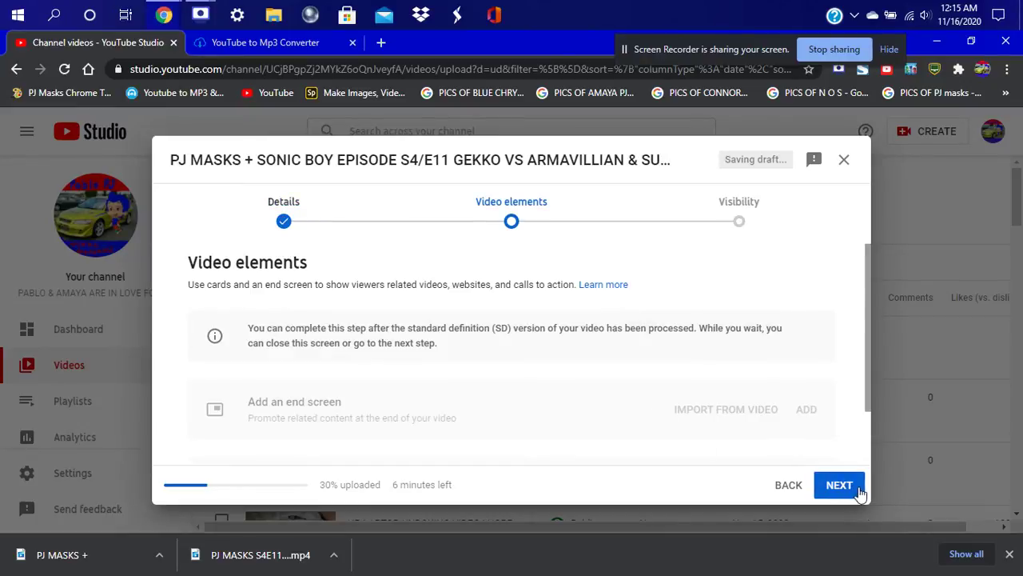
left_click(839, 486)
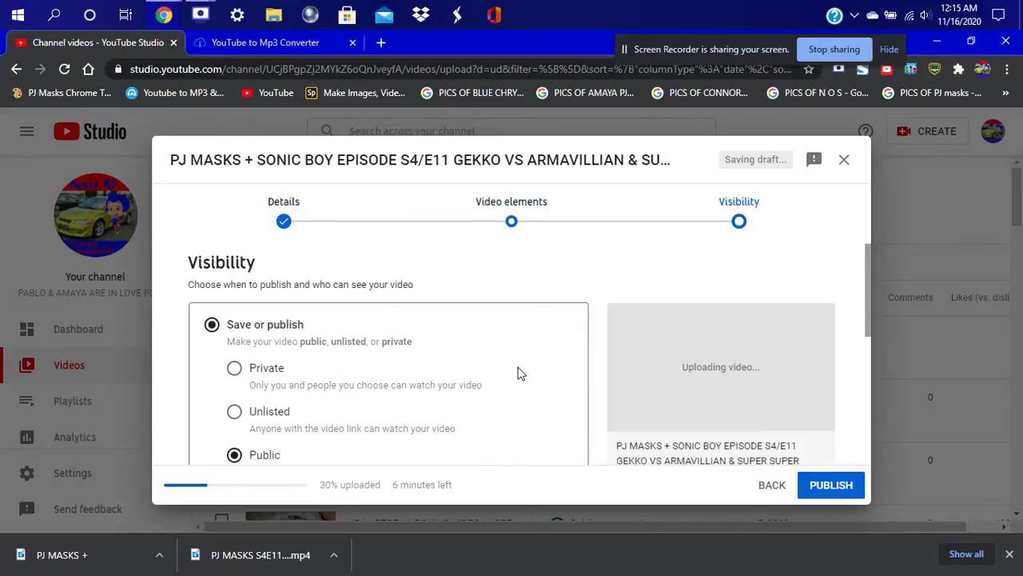
scroll(517, 370, "down", 5)
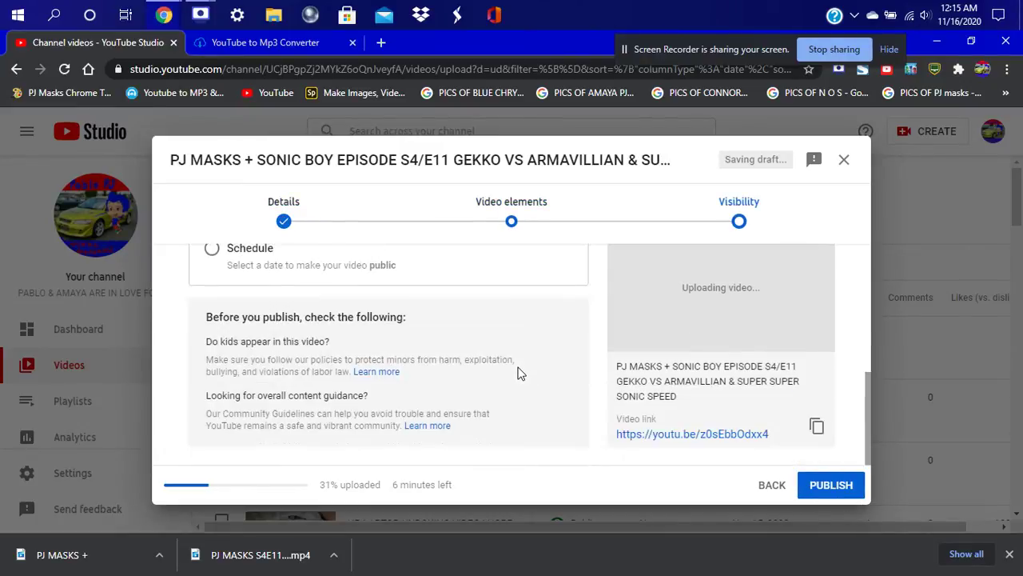
left_click(833, 485)
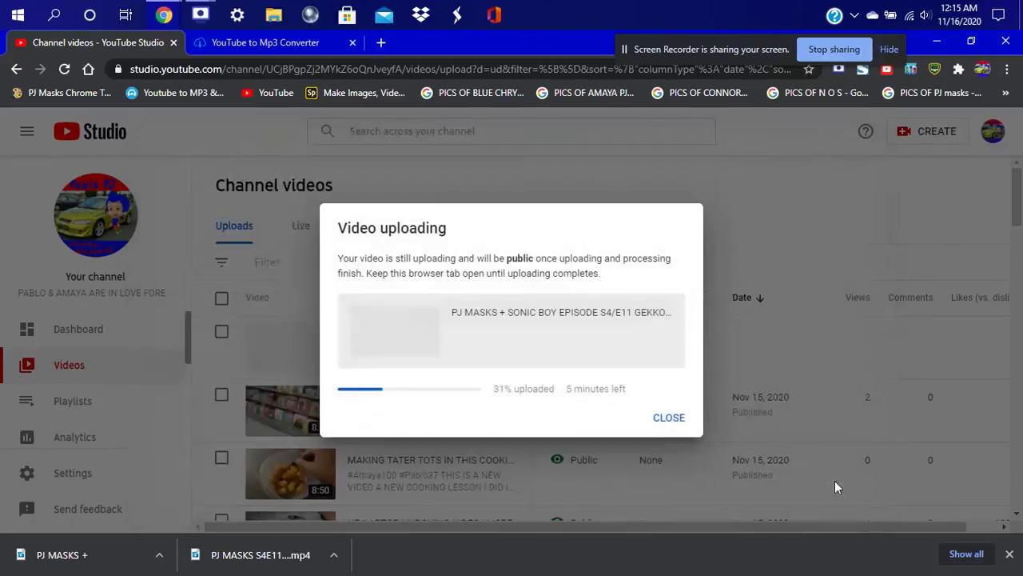
left_click(674, 421)
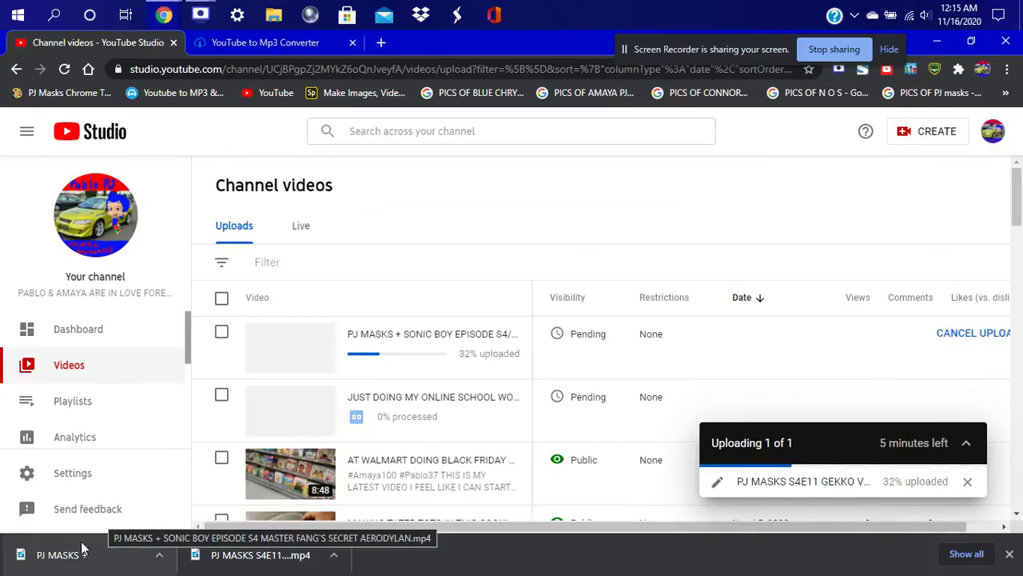
Start another video upload with the downloaded file "PJ MASKS + SONIC BOY EPISODE S4 MASTER FANG'S SECRET AERODYLAN.mp4"
left_click(934, 134)
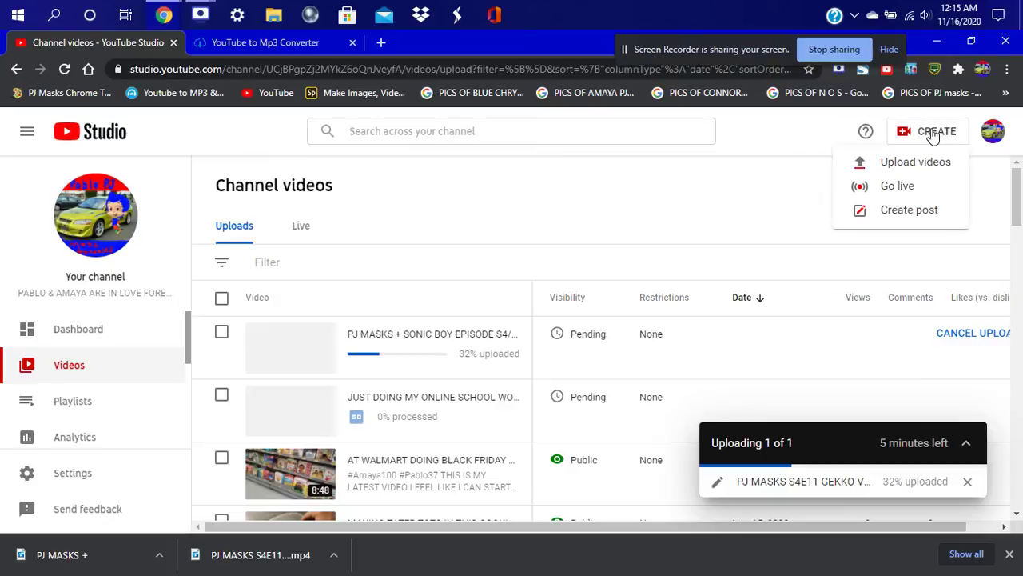
left_click(876, 163)
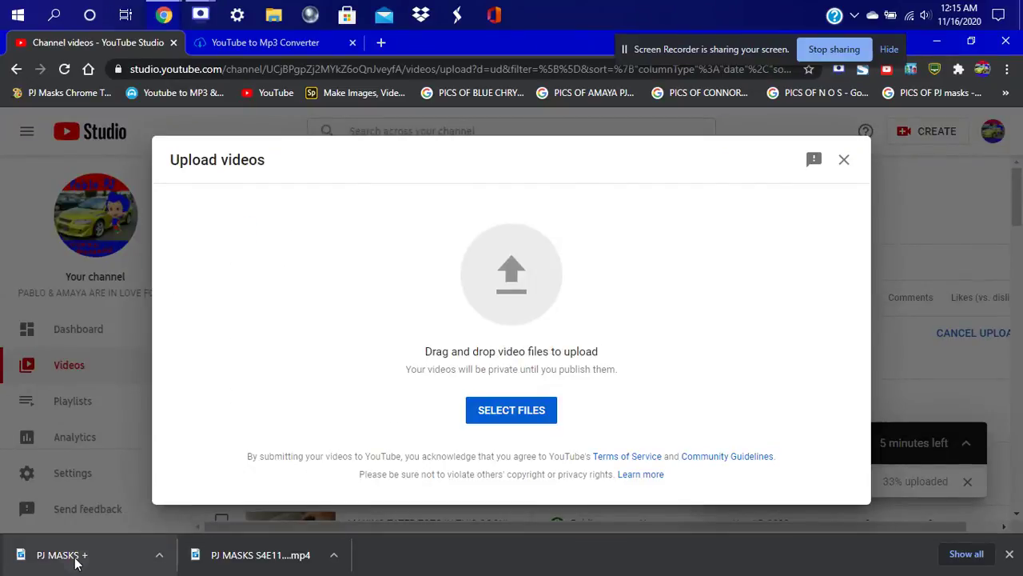
left_click_drag(75, 555, 503, 278)
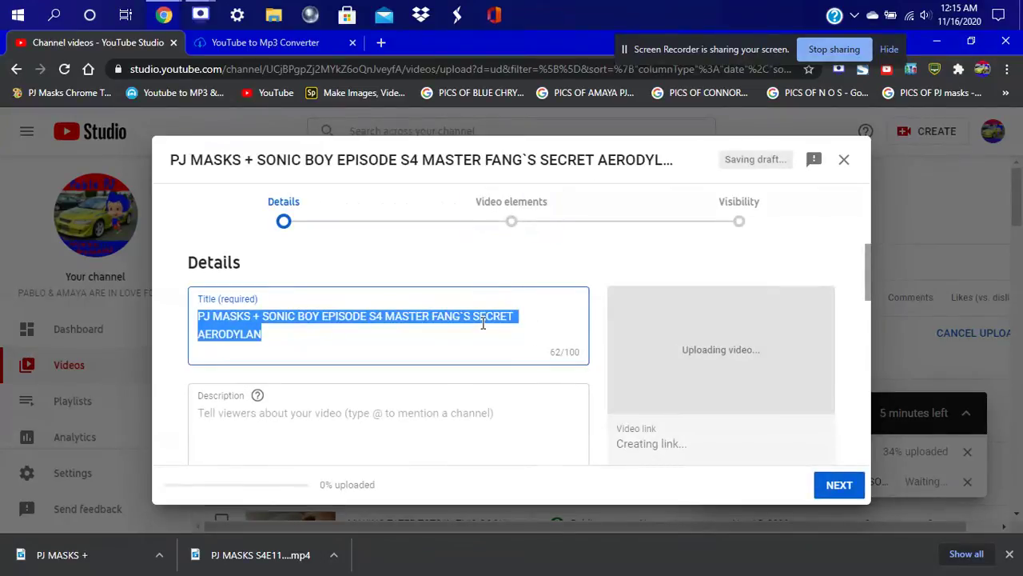
Change the video title to "PJ MASKS + SONIC BOY EPISODE S4 MASTER FANG`S SECRET & AERODYLAN FULL PJ EPISODE"
left_click(422, 328)
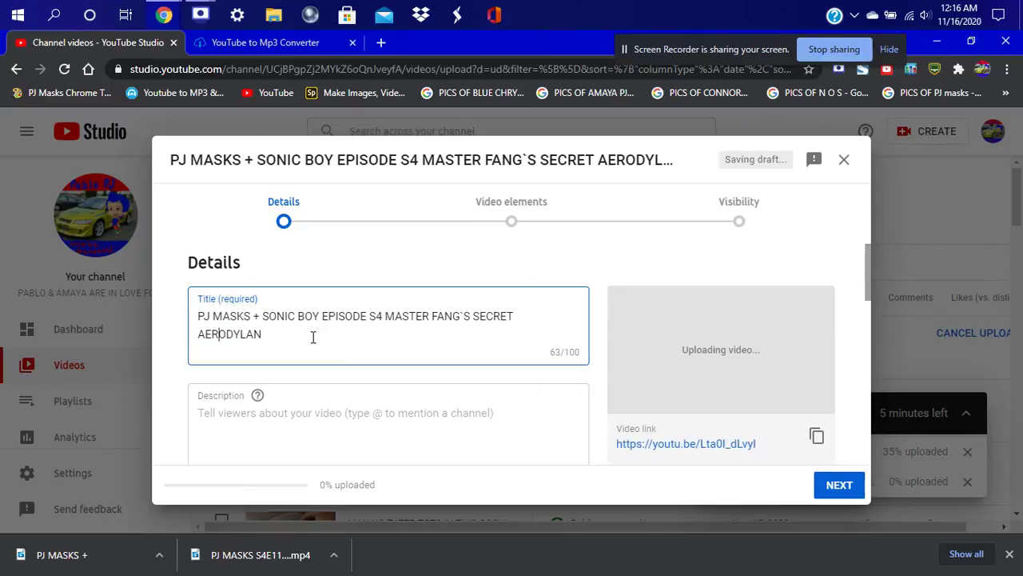
type("& AERODYLAN ")
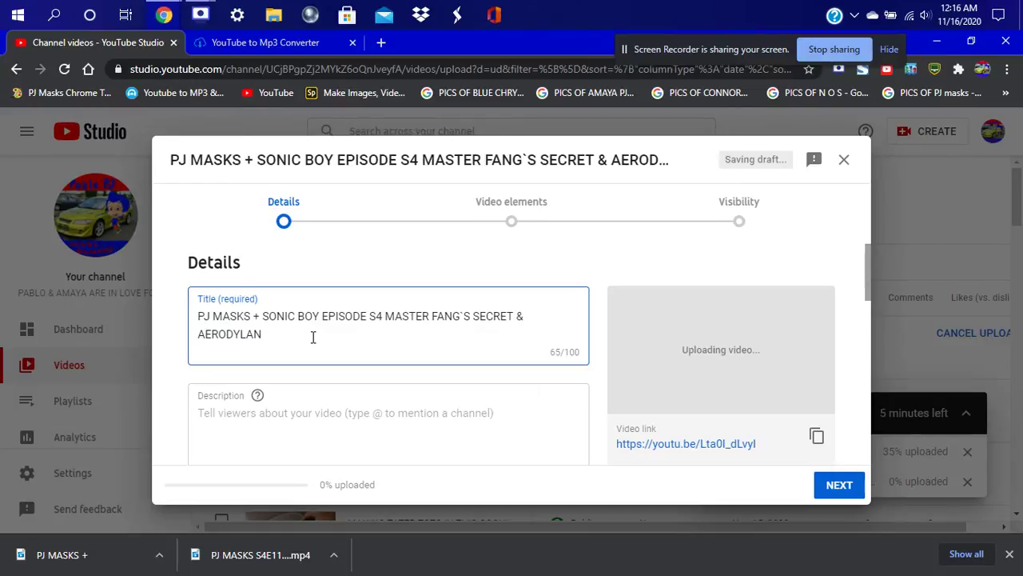
type("FULL PJ EPISODE")
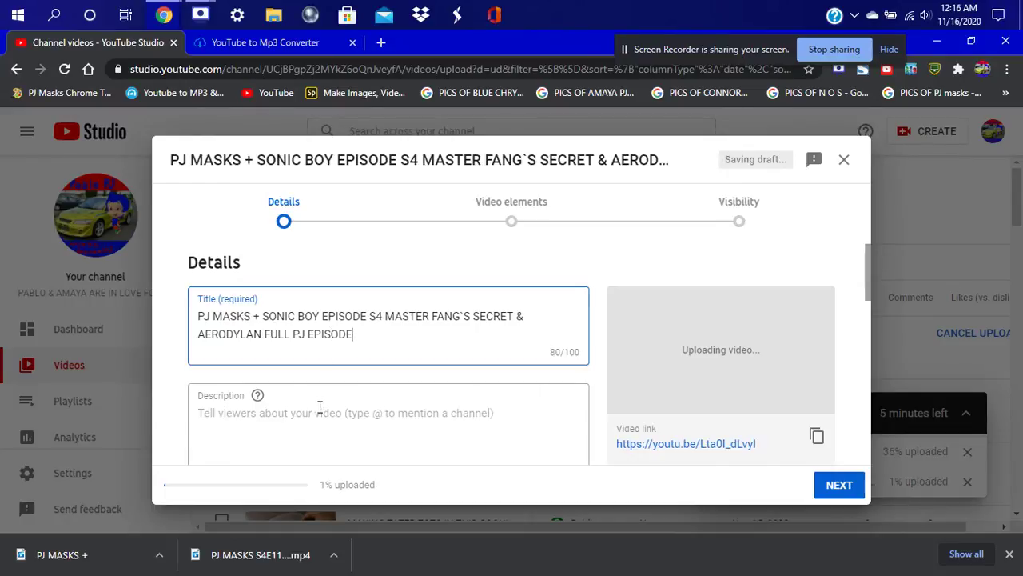
Start the description with the channel's usual two hashtags, a blank line and "THIS IS MY LATEST PJ EPISODE CREDITS"
left_click(319, 407)
scroll(318, 409, "down", 1)
type("#")
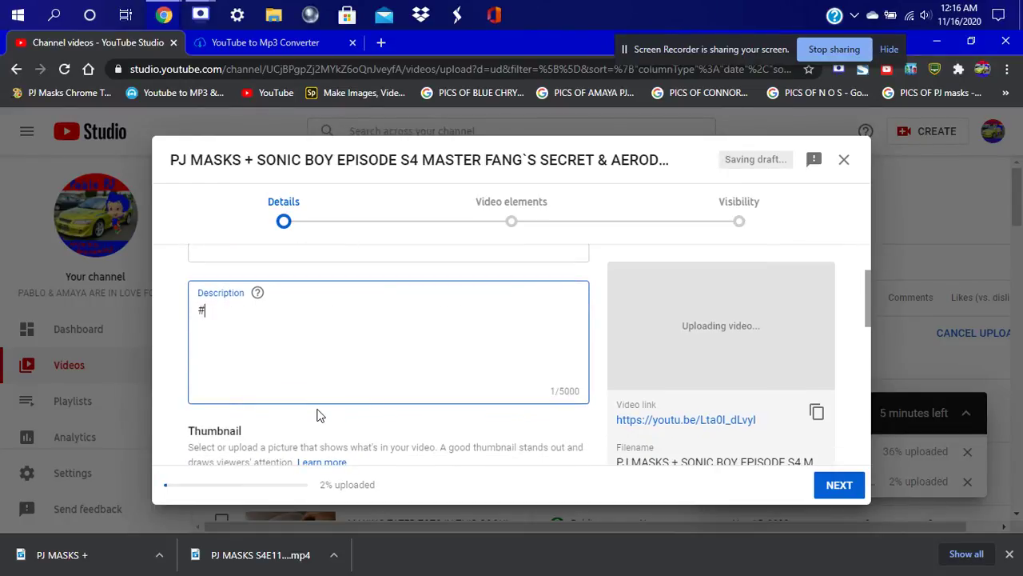
type("Amaya100 #Pablo3")
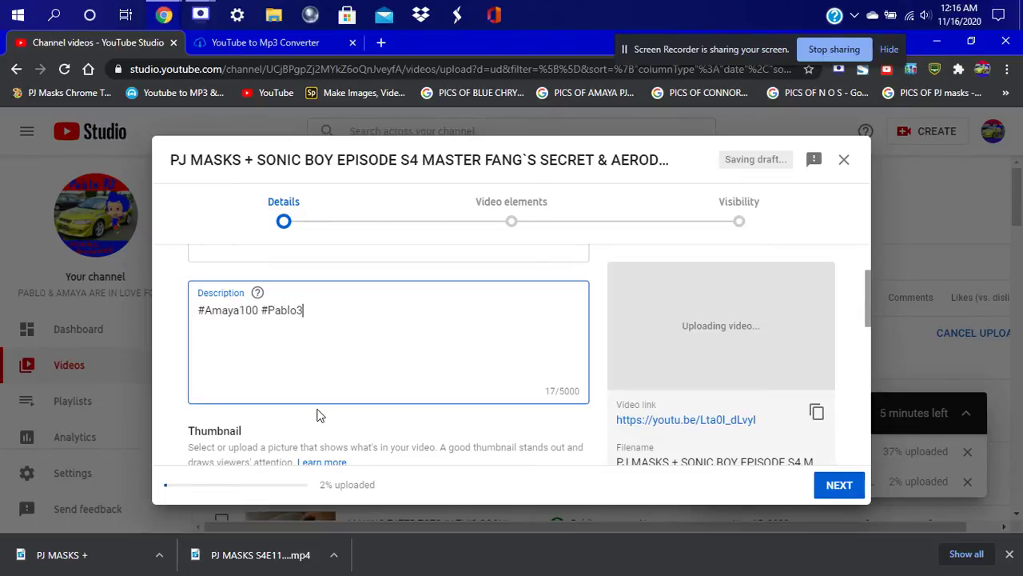
type("7  THIS IS MY LATEST ")
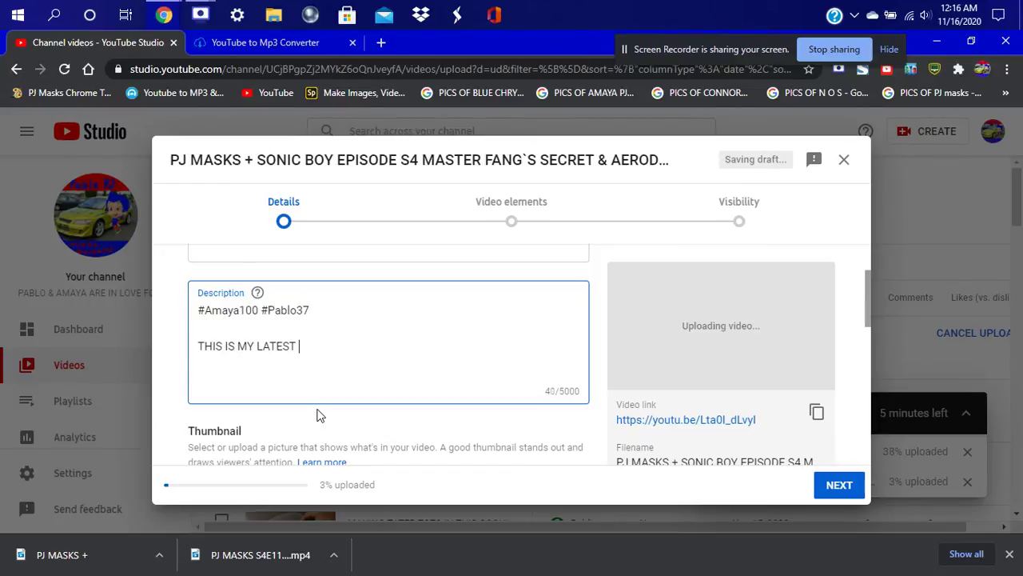
type("PJ EPISODE CREDITS")
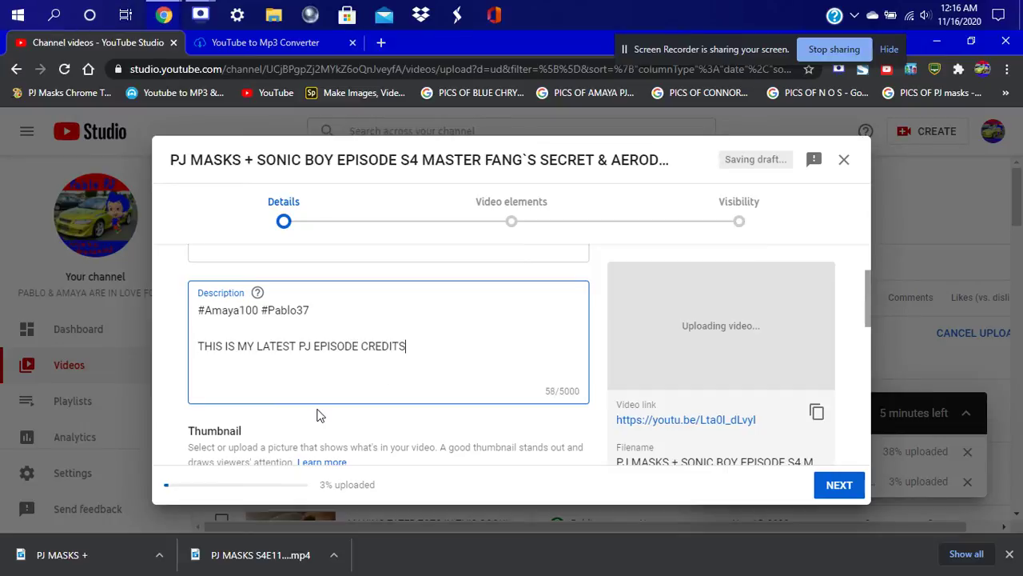
Continue the description with "TO THE VIDEO OWNER GIVING THEM ALL THE CREDIT IT BELONGS TO IT`S ORIGINAL OWNER"
type(" TO THE VIDEO OWNER GI")
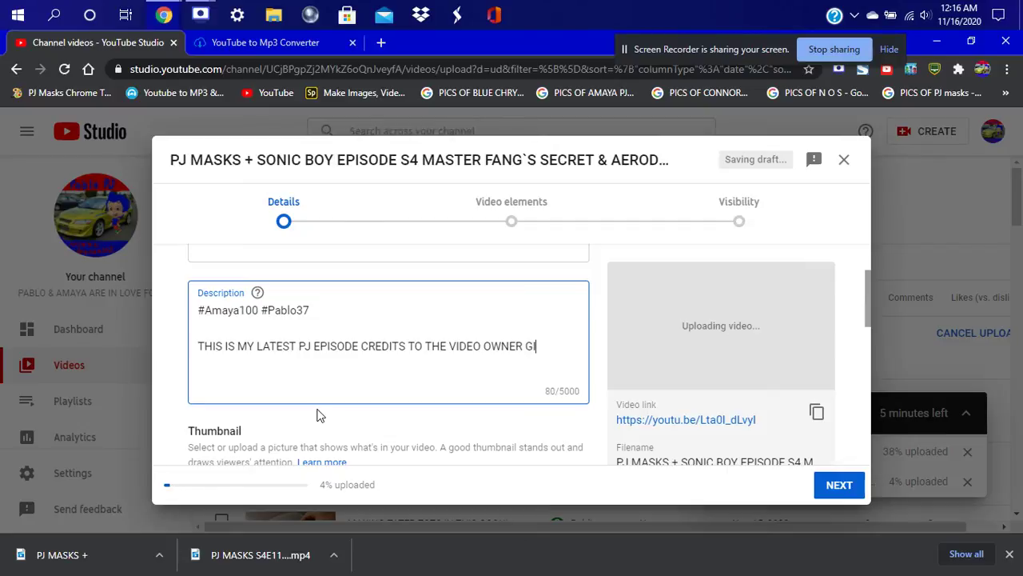
type("VING THEM ALL ")
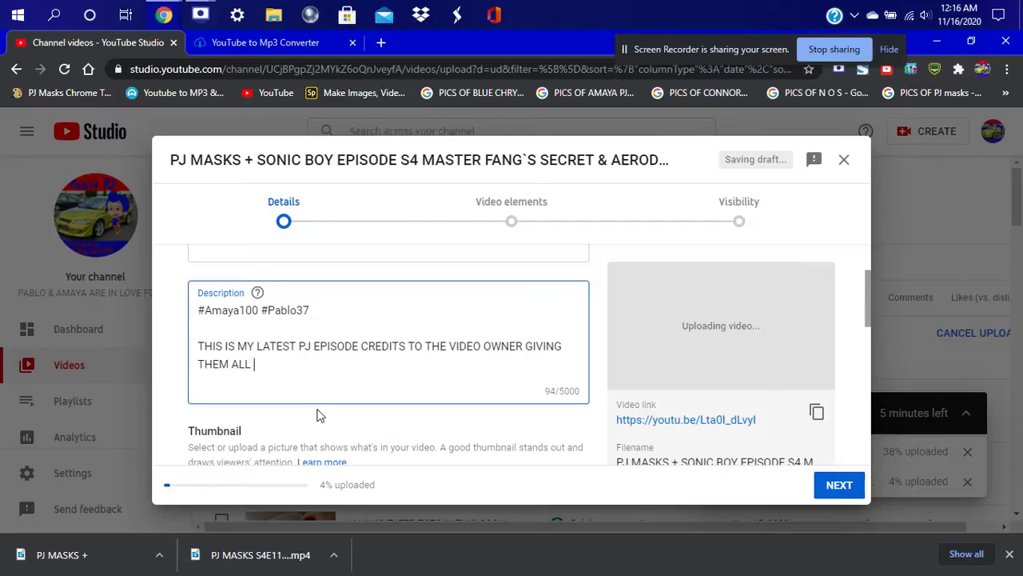
type("THE CREDIT")
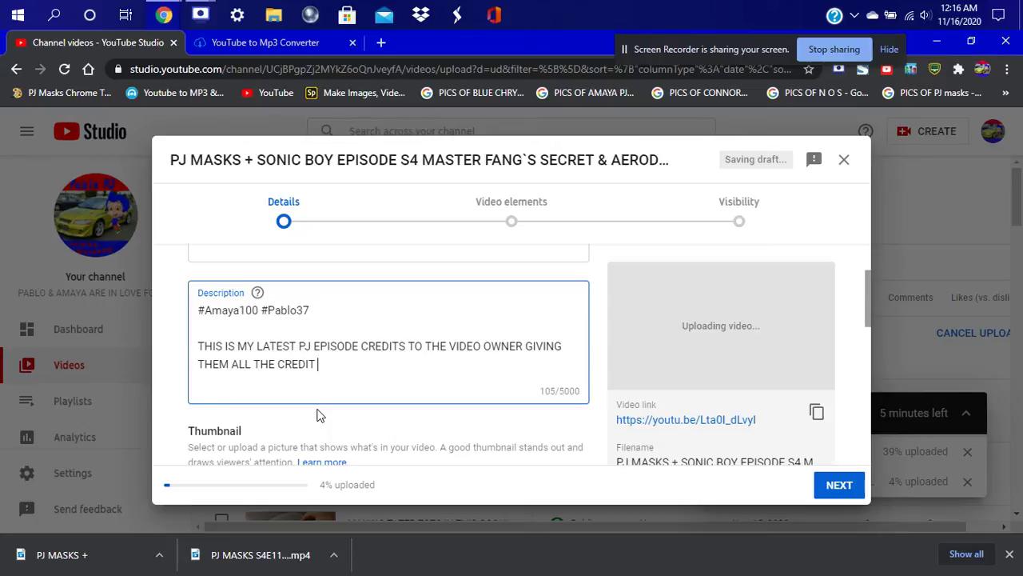
type(" IT BELO")
key("BackSpace")
type("NGS TO IT")
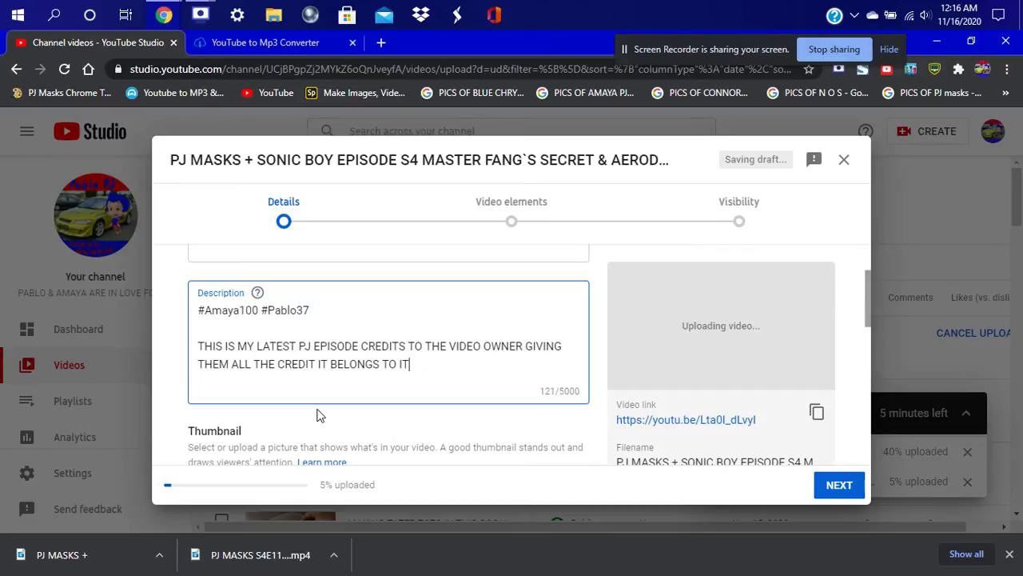
type("`S ORIGINAL OWNER ")
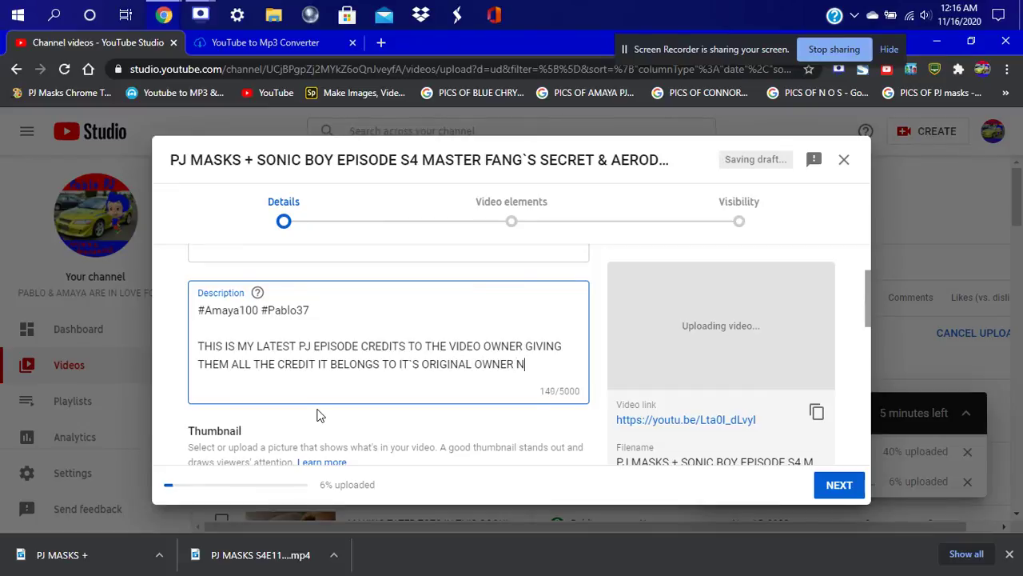
Add "NOT COPYRIGHTED I GIVE THE VIDEO CREDIT TO THEM" to the end of the description
type("NOT COPYRIGHT")
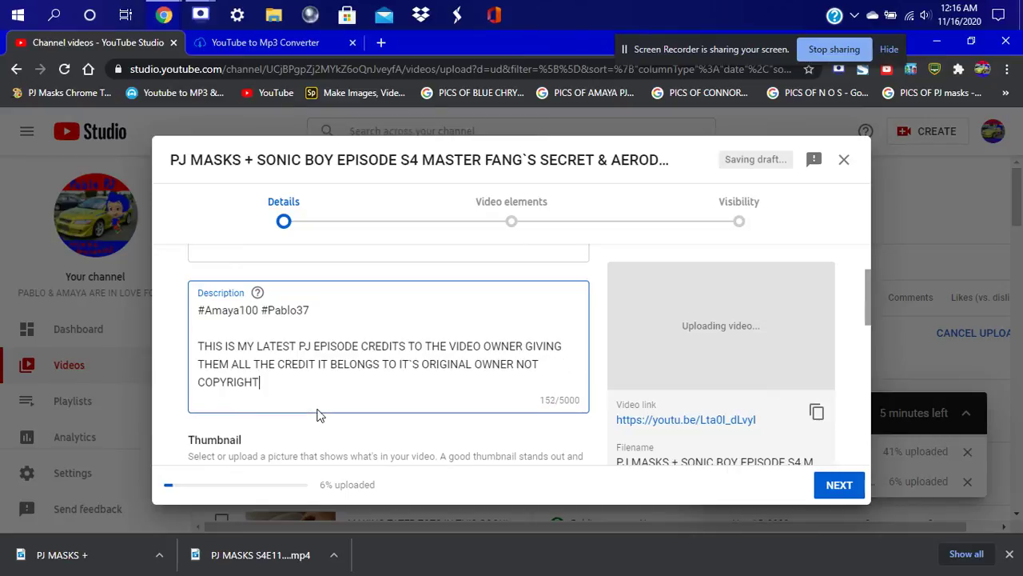
type("ED I GIVE THE ")
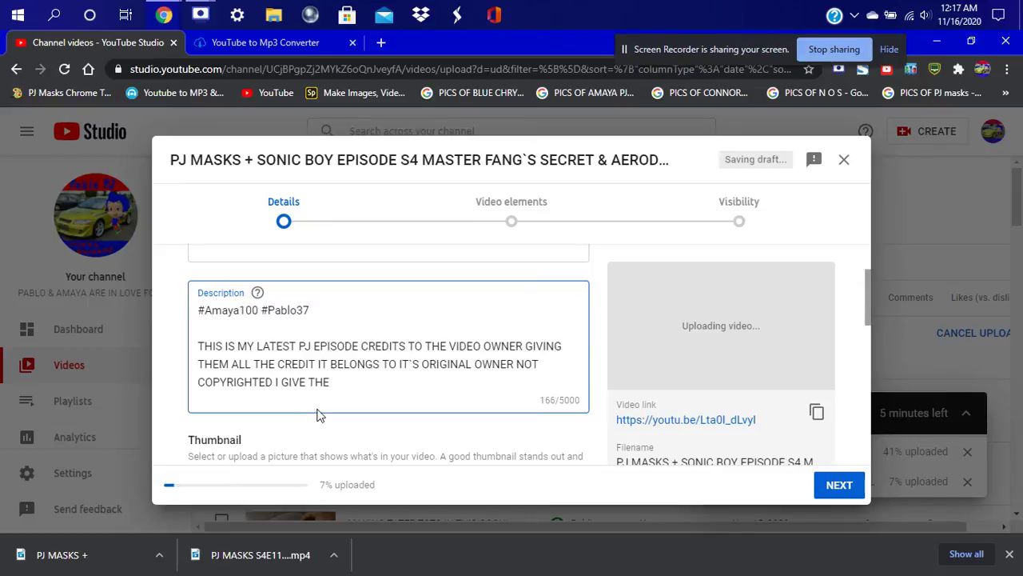
type("VIDEO CRDDI")
type("ED")
type("TO THEM")
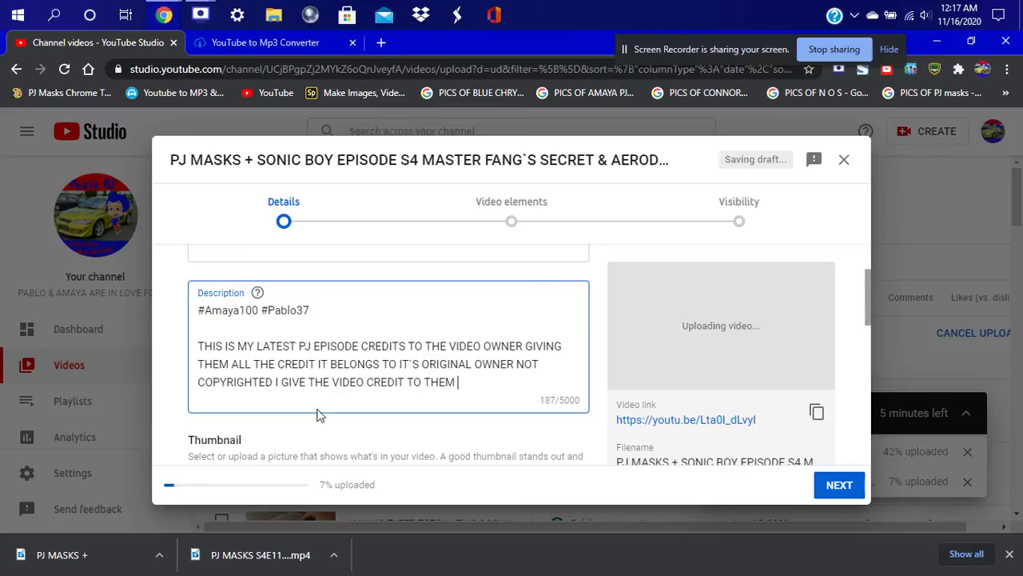
scroll(317, 415, "down", 1)
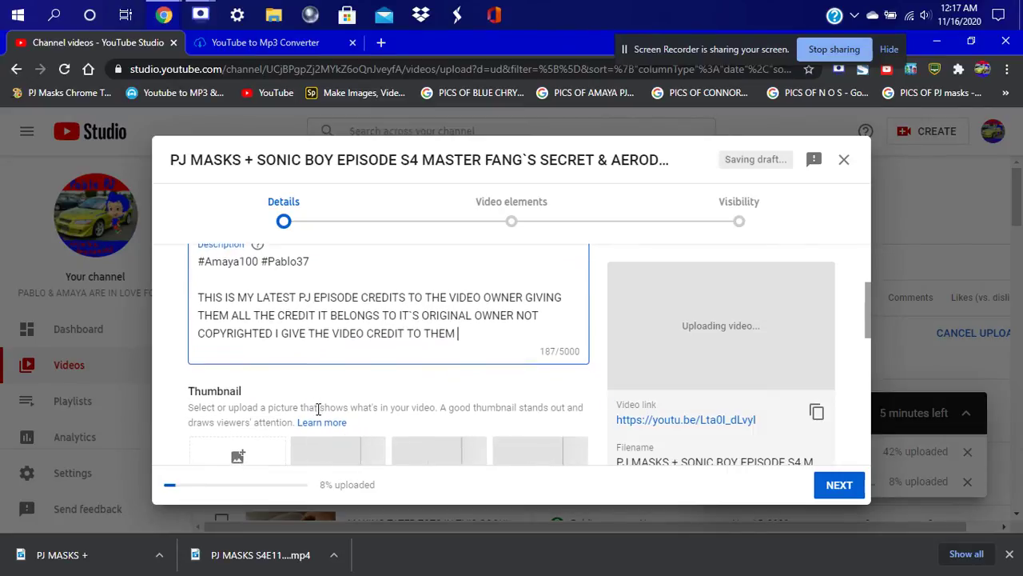
Start a new description paragraph, set off by a blank line, with "NO REUPLOADING WITHOUT GIVING"
scroll(318, 408, "down", 2)
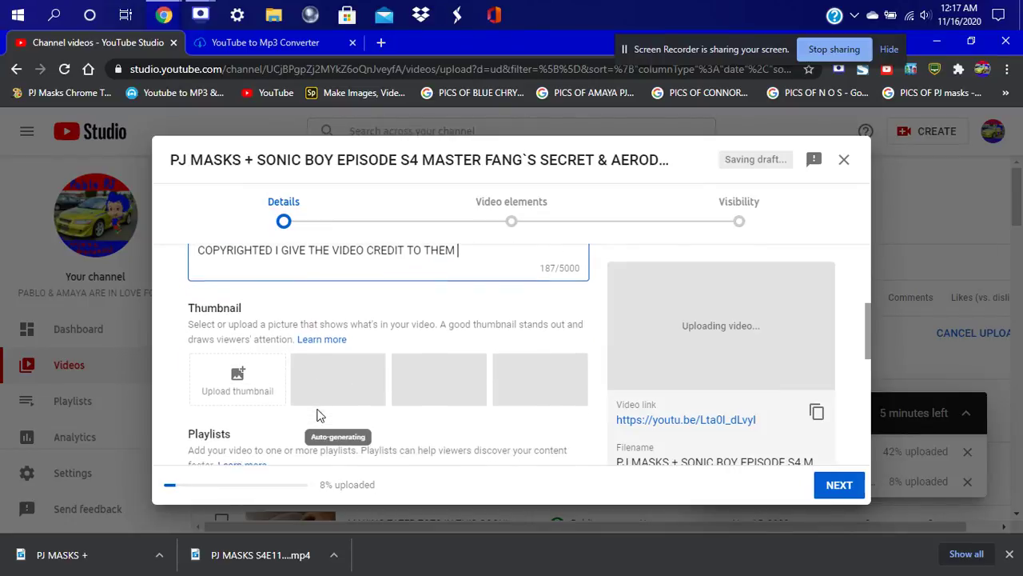
scroll(318, 412, "up", 2)
key("Return")
key("Return")
type("NO")
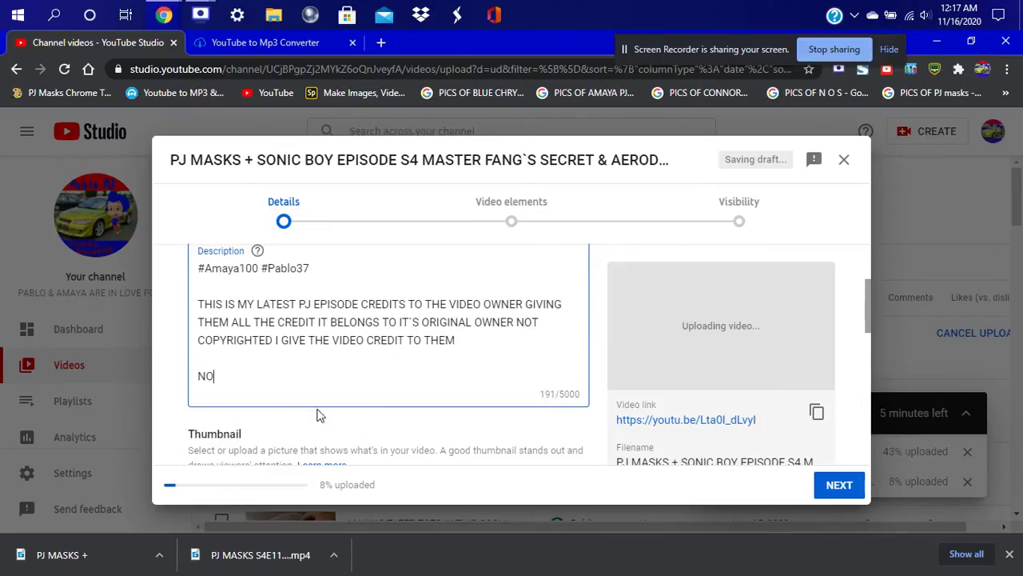
type(" REUPLOADING WITRHOU")
key("BackSpace")
key("BackSpace")
key("BackSpace")
key("BackSpace")
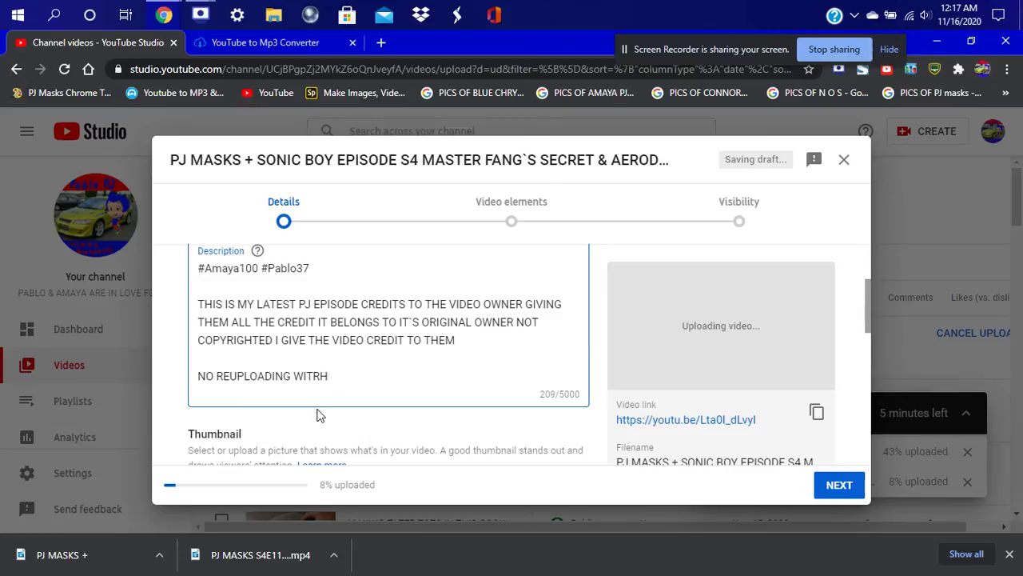
type("HOUT GIVING THEM")
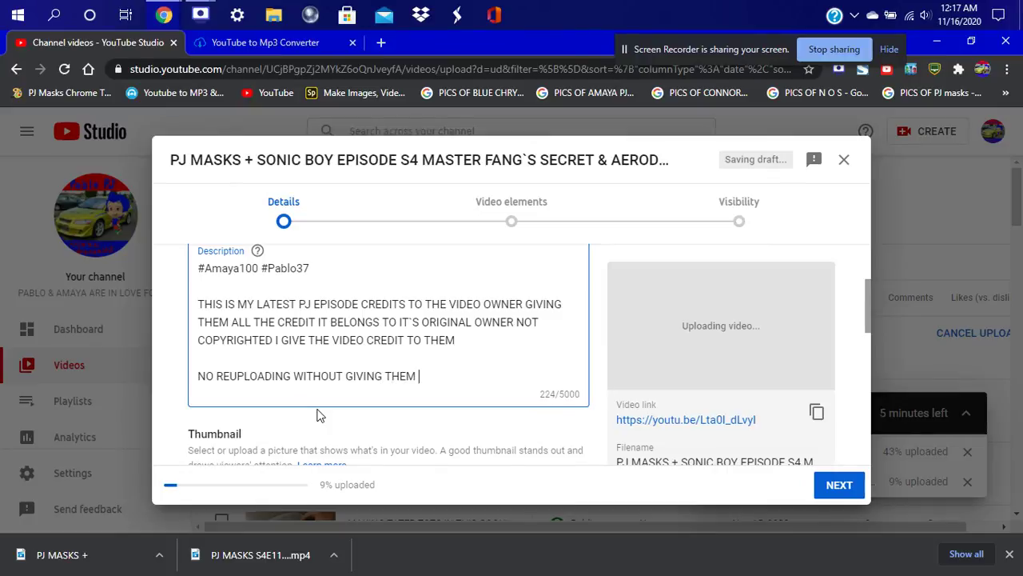
Complete the reuploading sentence with "THE VIDEO OWNER THE CREDIT FOR THEIR HARD VIDEO WORK THEY DO"
key("BackSpace")
key("BackSpace")
key("BackSpace")
type("E VIDEO OWNER THE ")
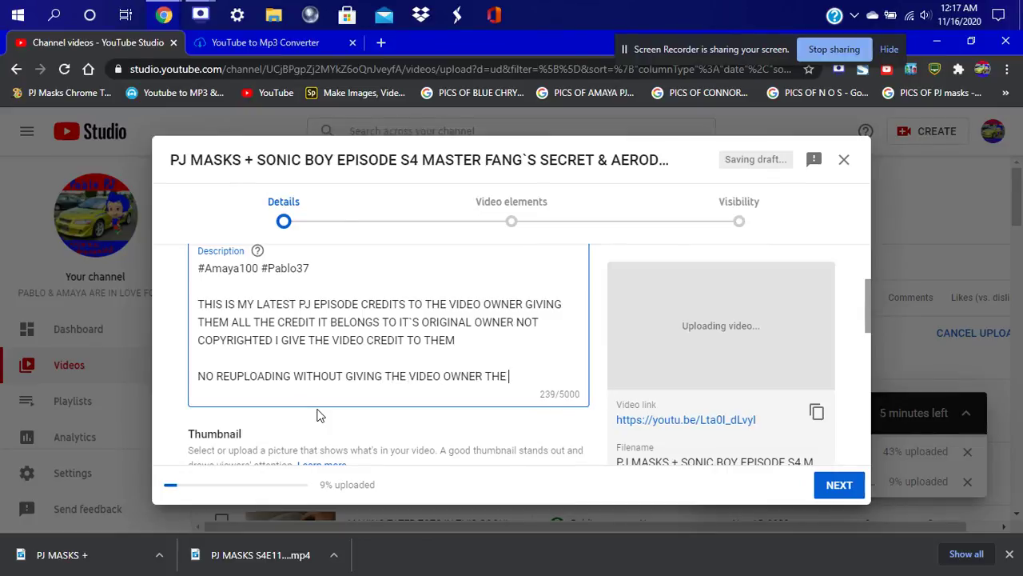
type("CREDIT FOR THEI")
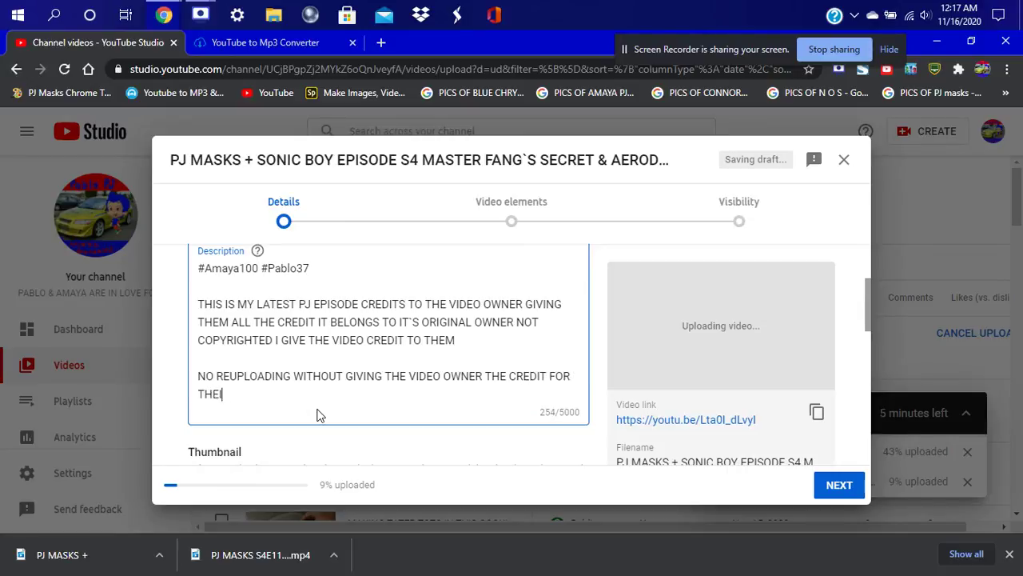
type("R HARD VIDEO WORK THEY DO")
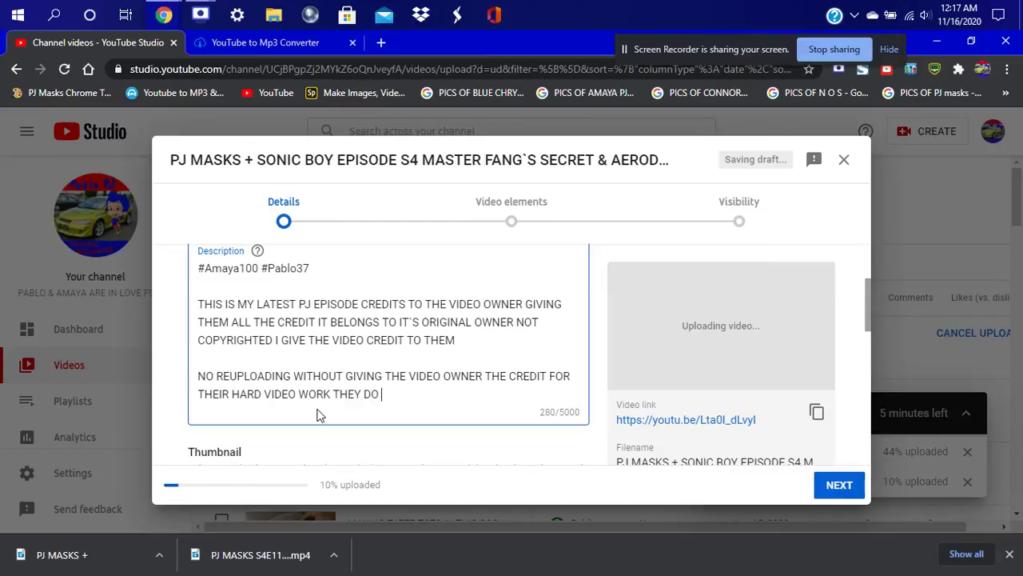
Continue the description with "IT BELONGS TO ITS RIGHT OWNER GIVING THEM THE CREDIT FOR THEIR WORK THEY PUT INTO THE VIDEO"
scroll(318, 415, "down", 1)
type("I")
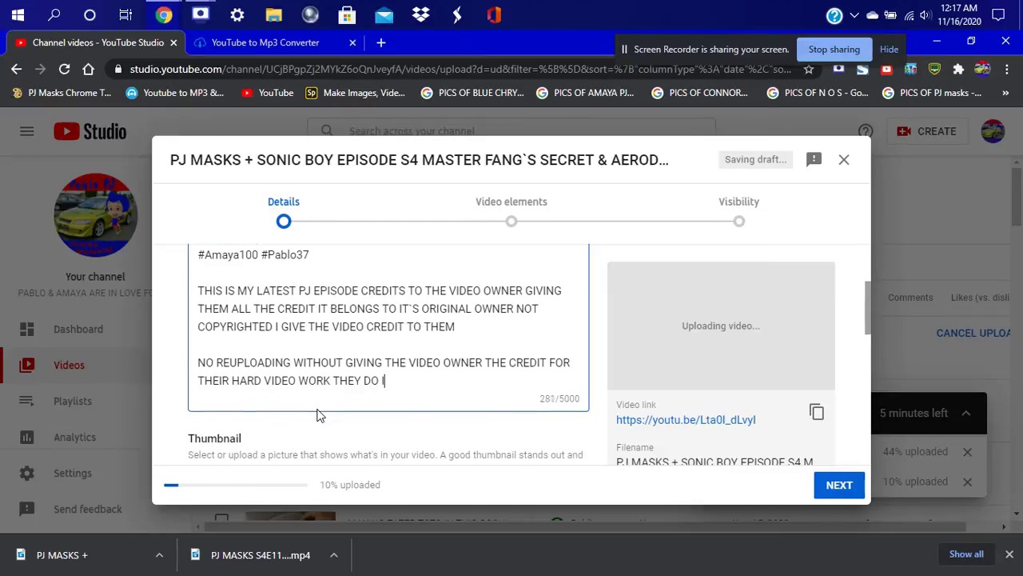
type("T BELONGS TO")
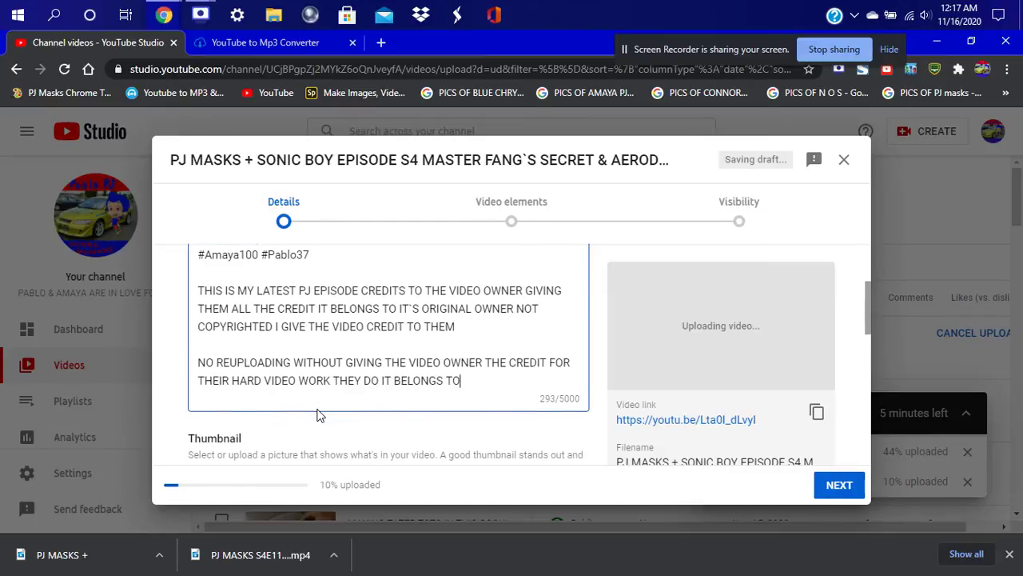
type(" ITS RIGHT OWNER GIVING THEM")
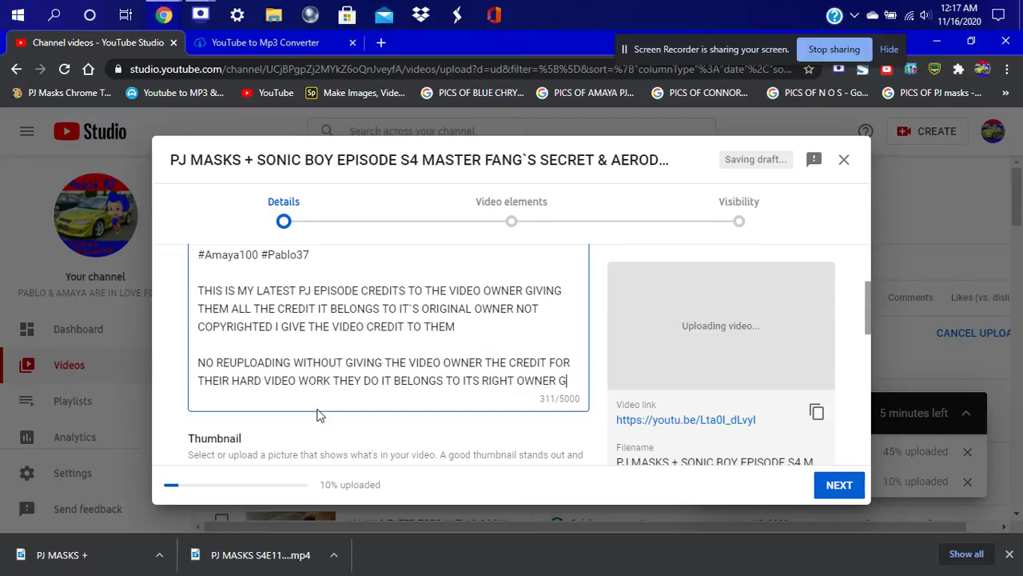
type(" THE CREDIT F")
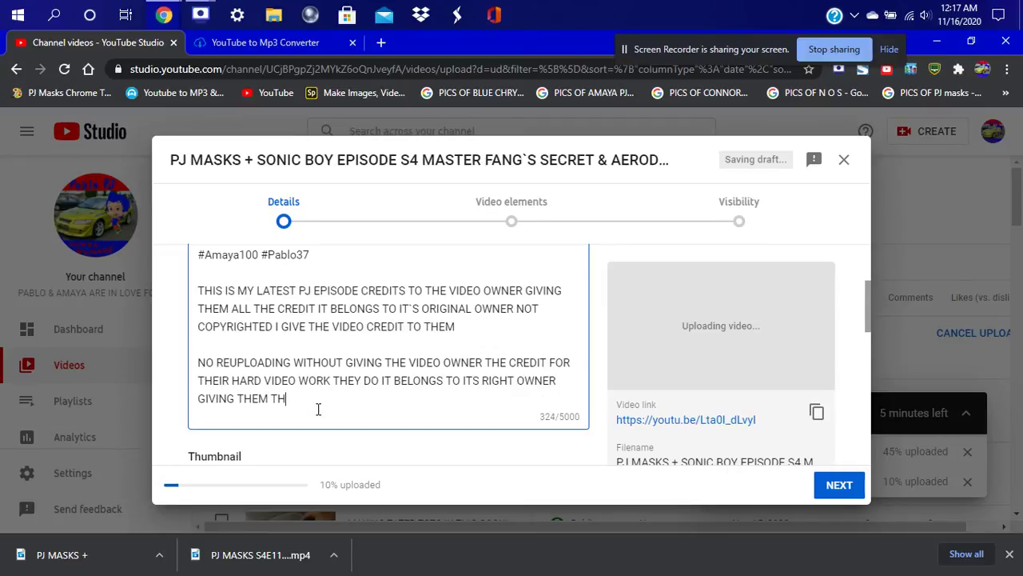
type("OR T")
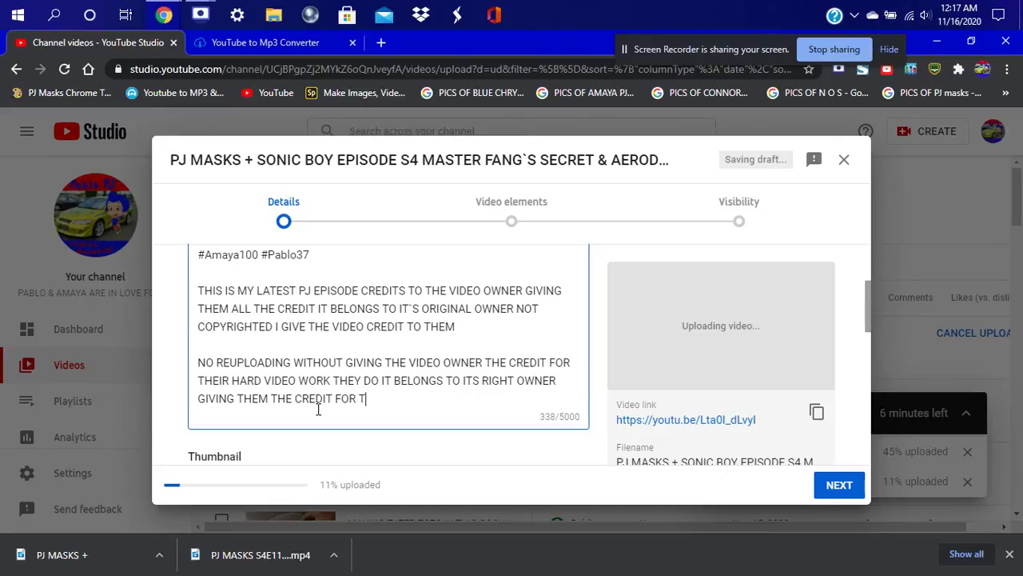
type("HEIR WORK TH")
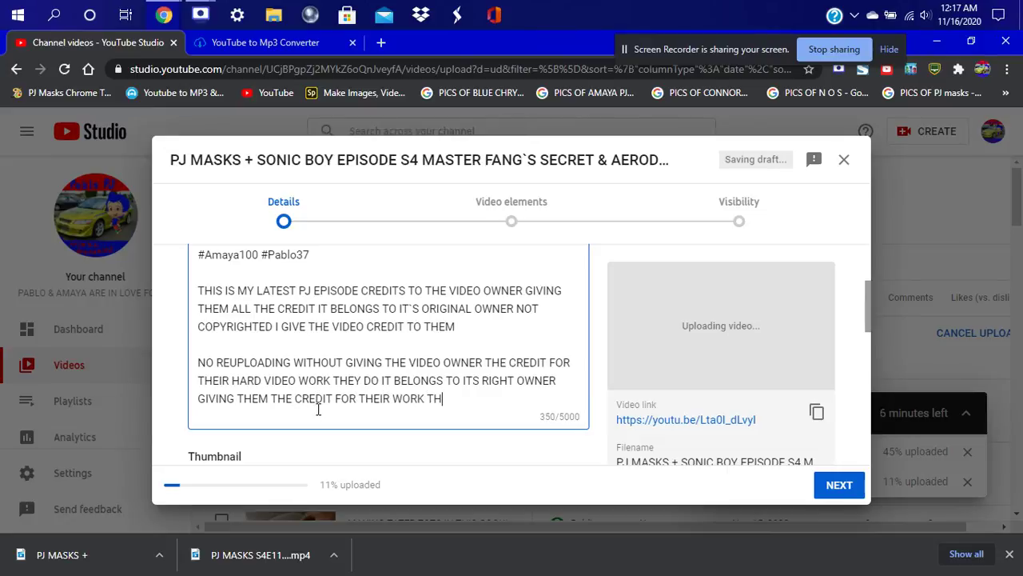
type("EY PUT INTO THE VIDEO")
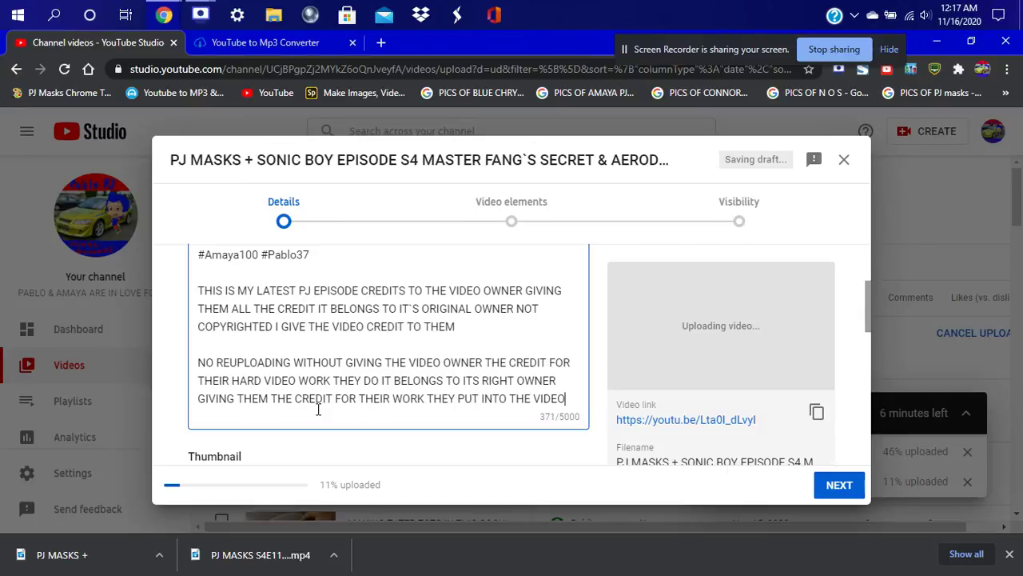
Add "SINCE I AM A PJ MASK HERO I WAS MIGHT AS WELL JUST SHOW MY PJ MASK SPIRIT" to the description
type("INCE I AM")
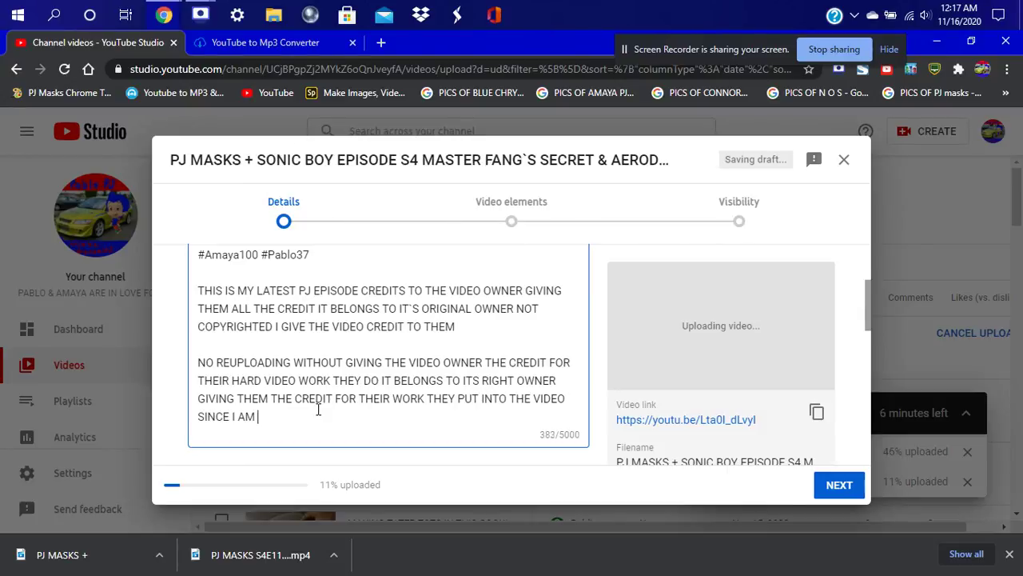
type(" A PJ MASK HERO I WAS MIGHT AS WELL JU")
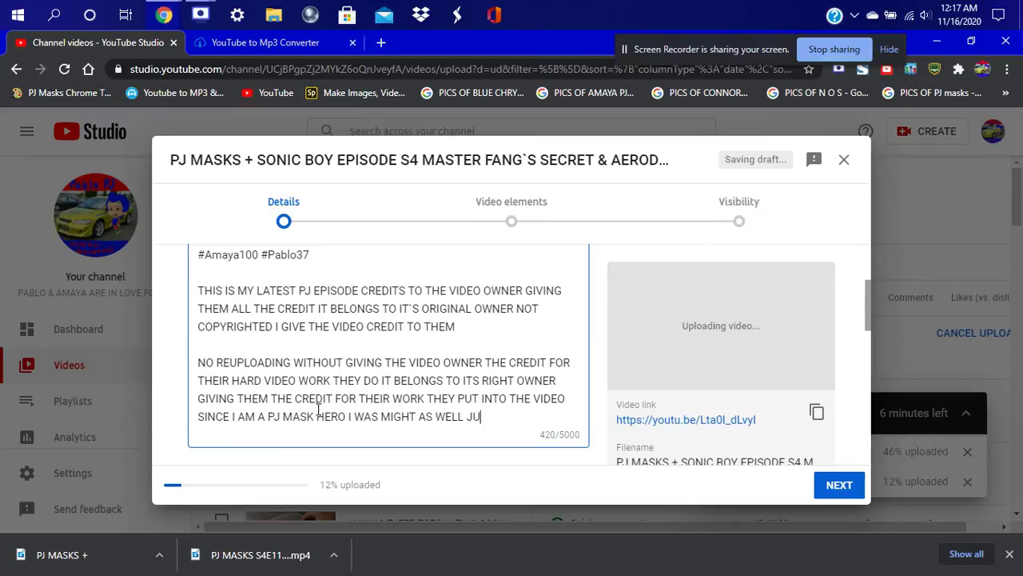
type("ST SHOW MY PJ MASK SPIRIT")
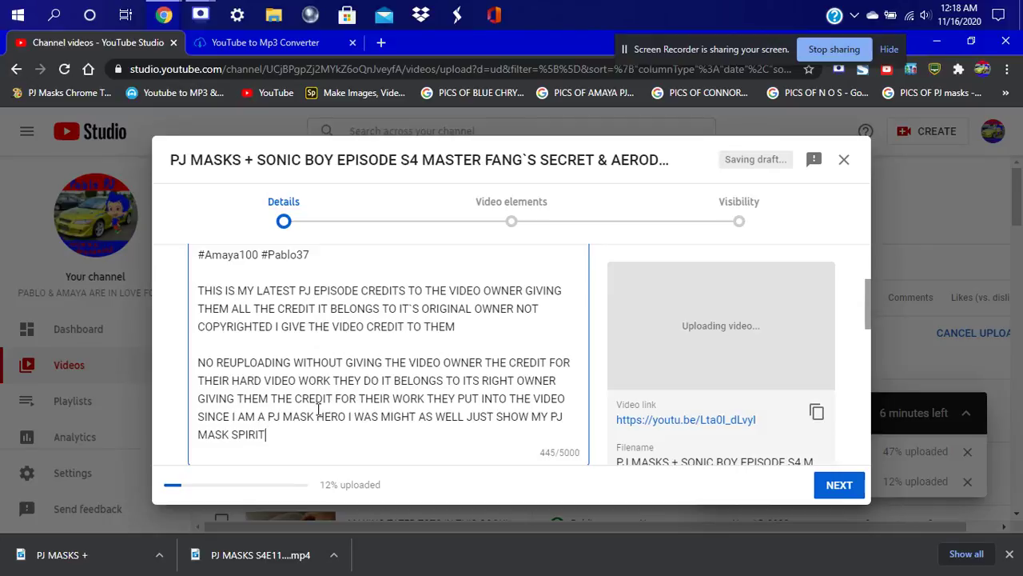
End the description with "AND PROVE THAT I CAN POST ALOT ON MY LAPTOP MY WINDOWS 10 COMPUTER"
type(" AND PROVE THAT I CAN POST ALOT ON MY LAPTO")
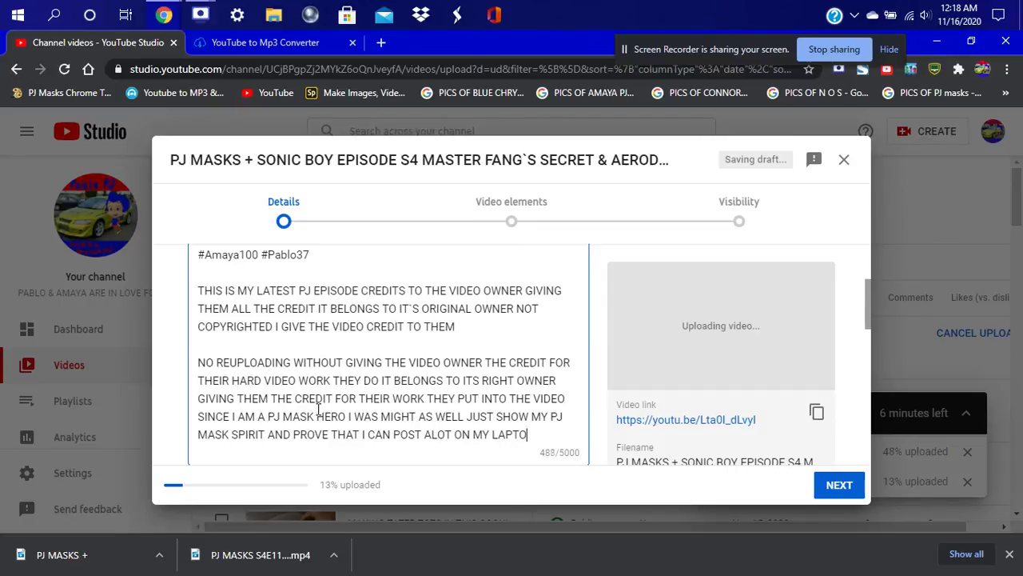
type("P MY WIND")
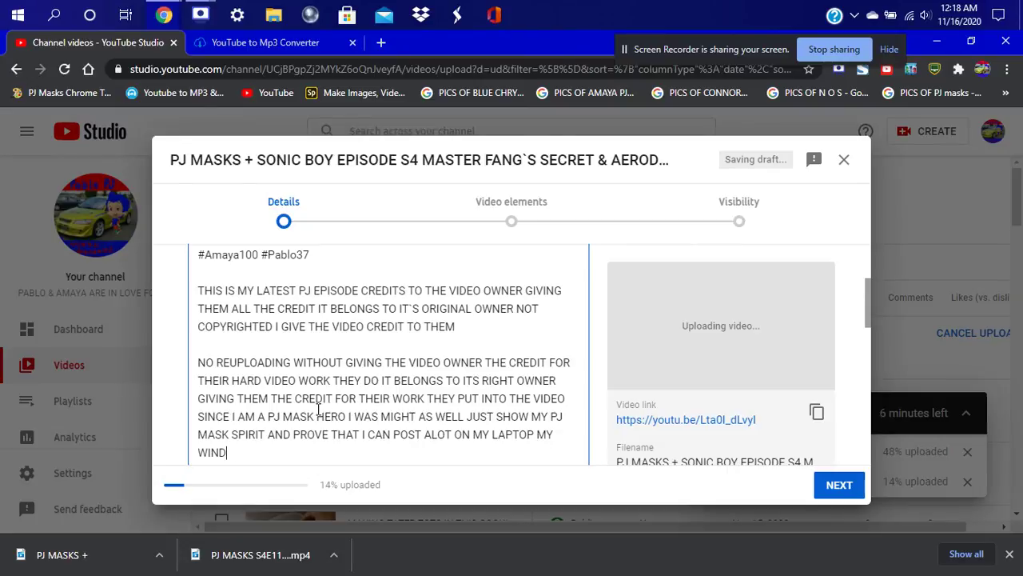
type("OWS 10 COMPUTER")
Declare in the audience setting that the video is not made for kids
scroll(318, 409, "down", 3)
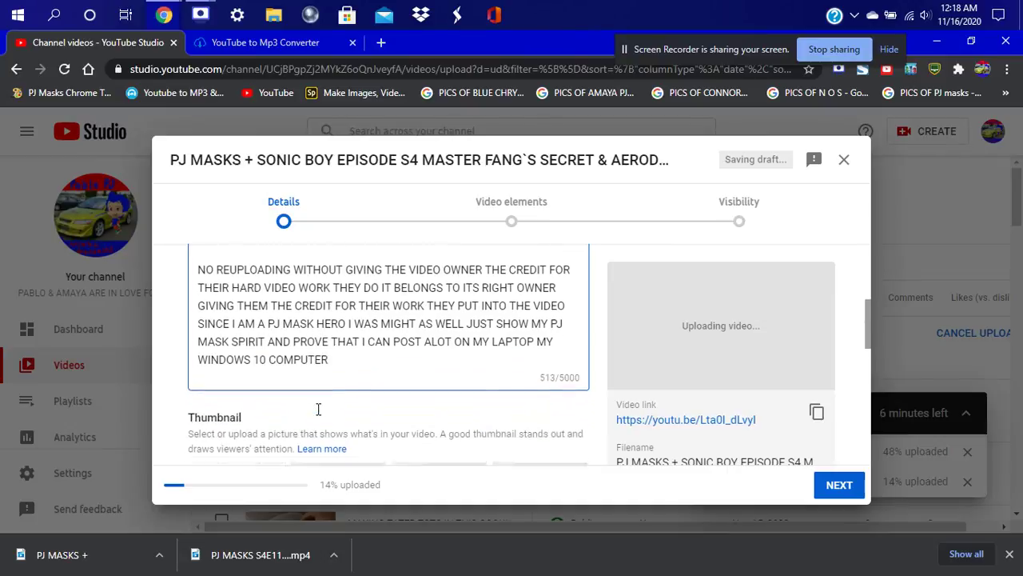
scroll(319, 414, "down", 3)
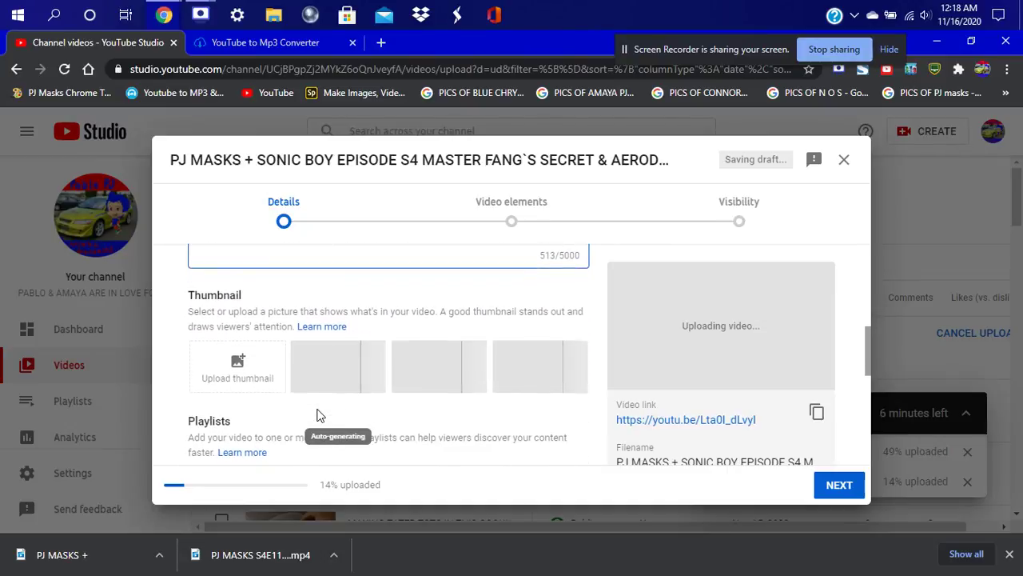
scroll(318, 413, "down", 5)
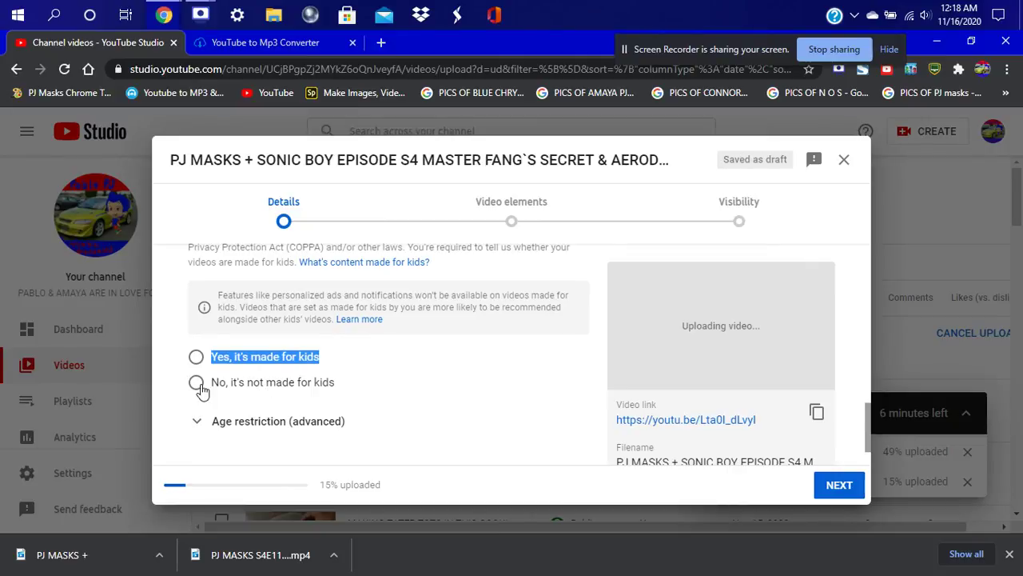
left_click(196, 382)
scroll(545, 452, "down", 2)
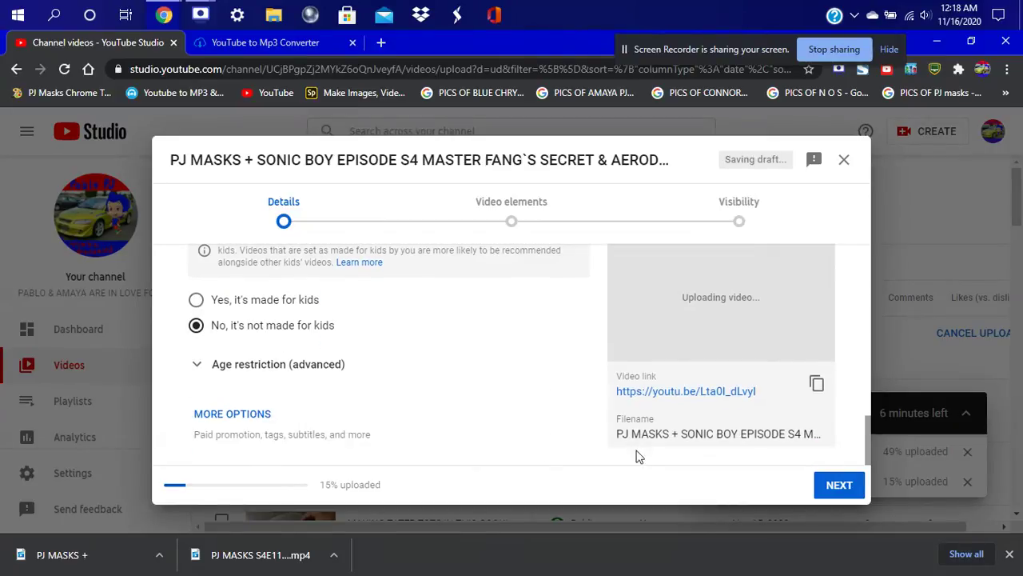
Proceed past the video elements without adding any, publish the video as public and dismiss the uploading notice
left_click(839, 486)
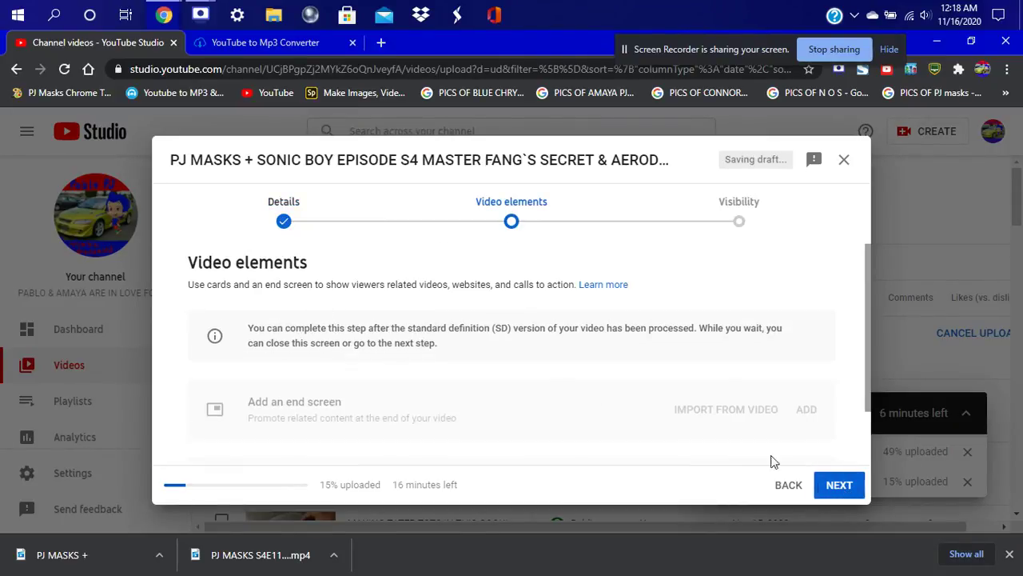
left_click(842, 487)
left_click(842, 489)
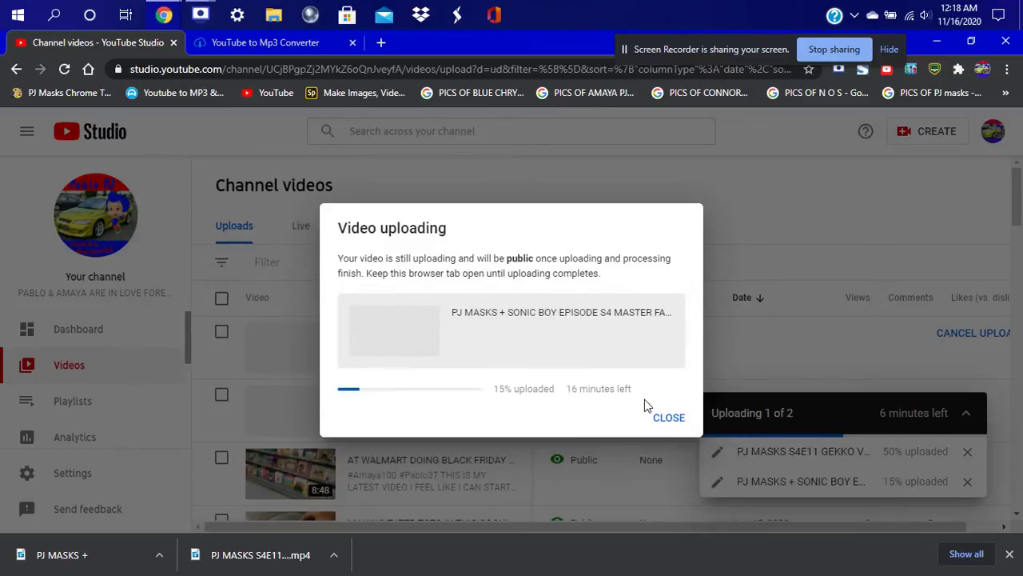
left_click(679, 426)
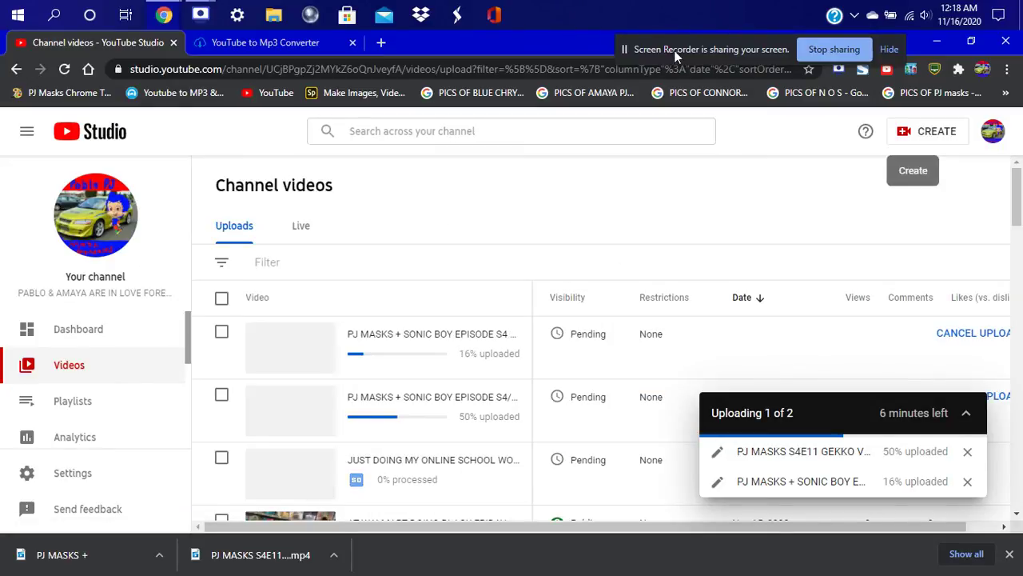
left_click_drag(694, 50, 638, 48)
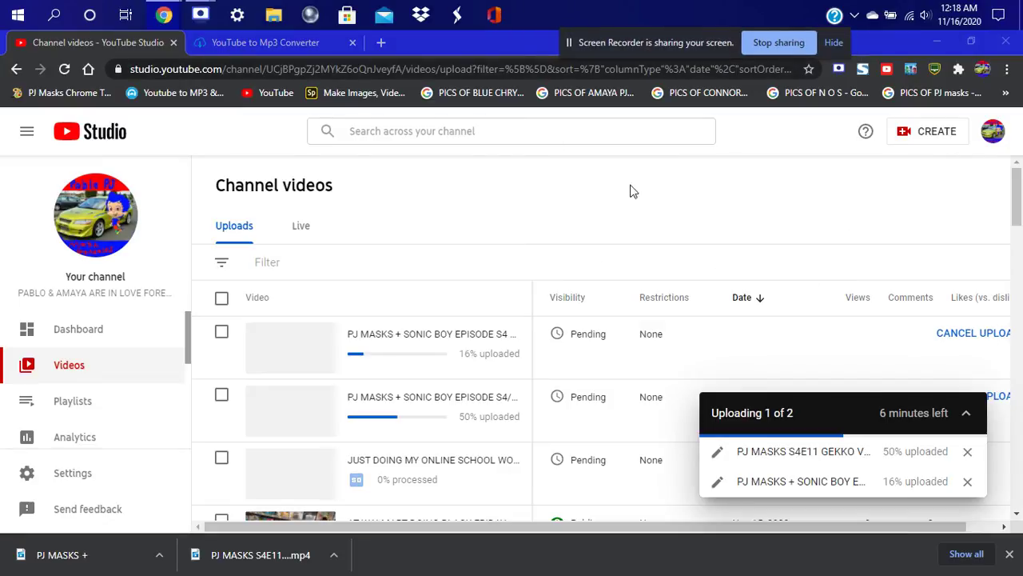
scroll(782, 191, "down", 4)
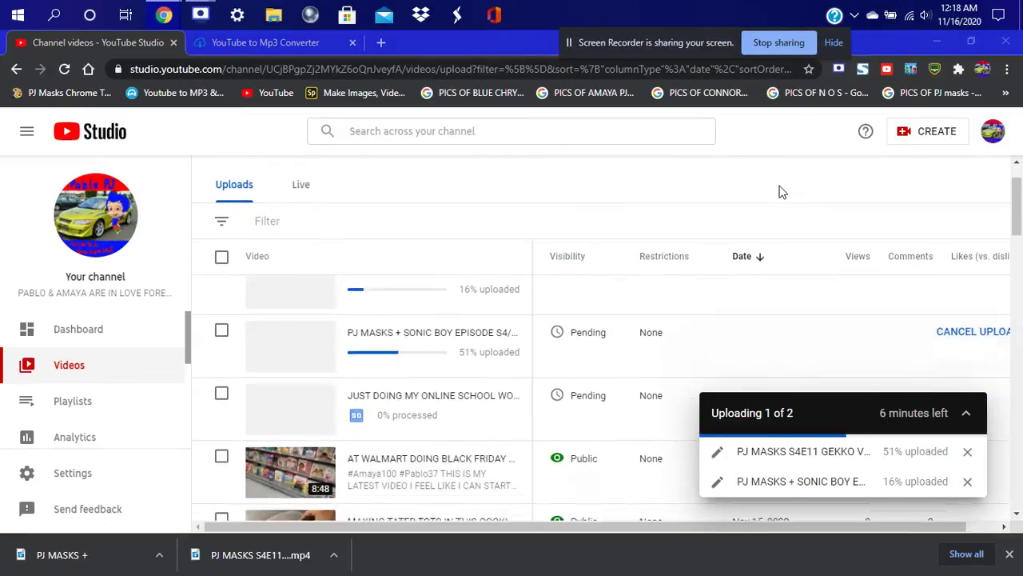
scroll(782, 192, "up", 4)
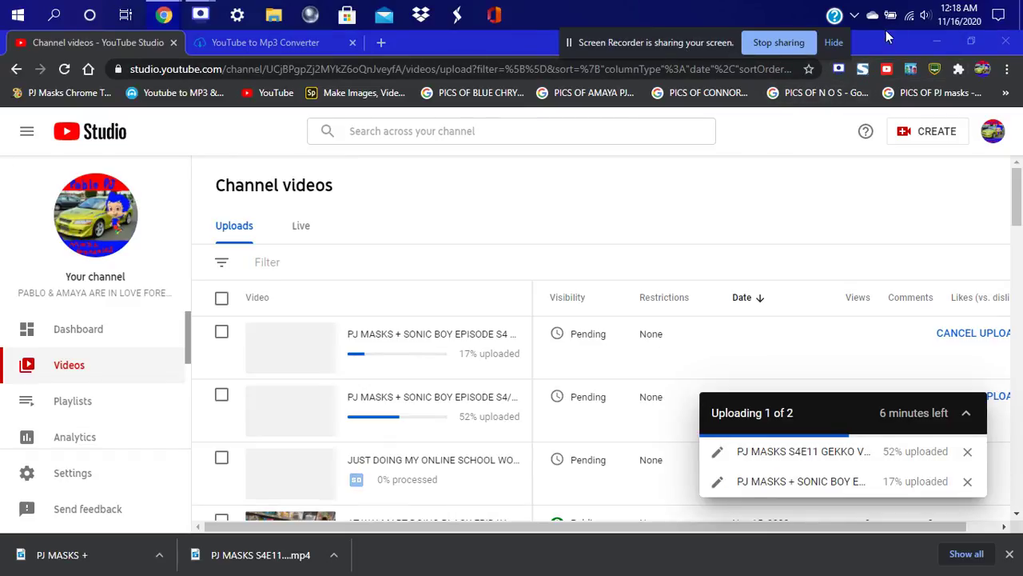
Minimize the browser, close the Screen Recorder window holding the finished recording, and leave the desktop clear
left_click(936, 40)
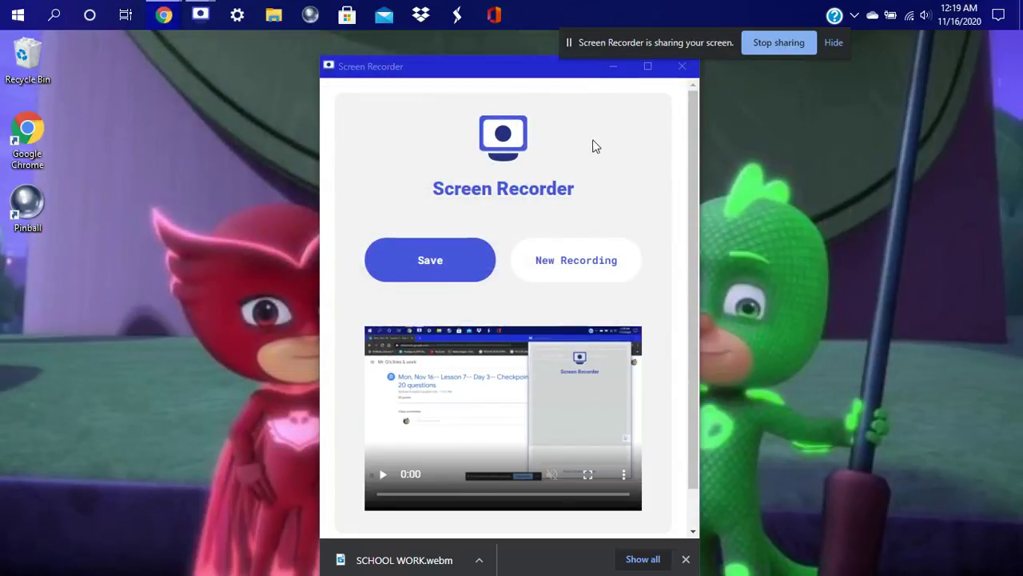
left_click(682, 67)
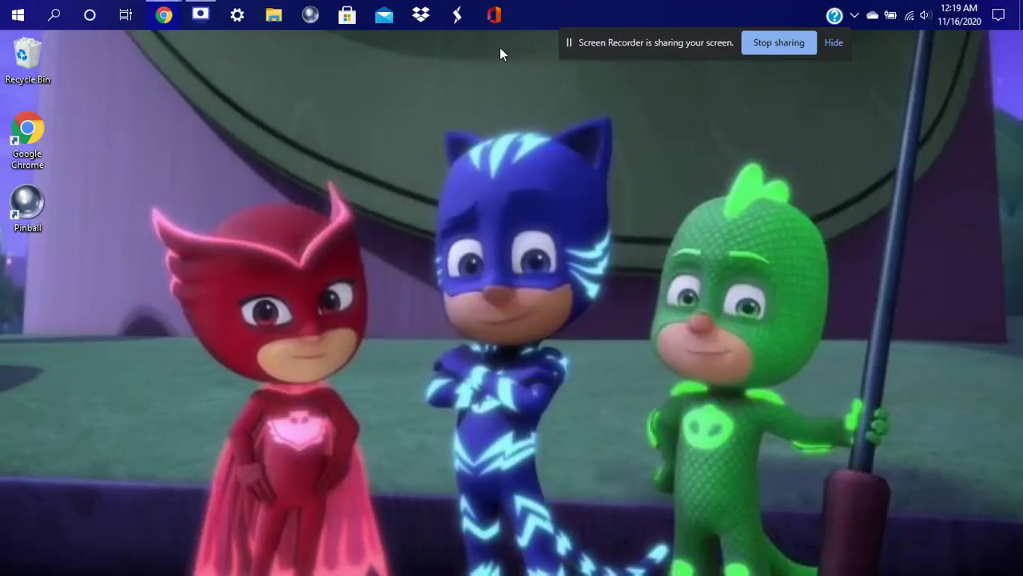
left_click(201, 16)
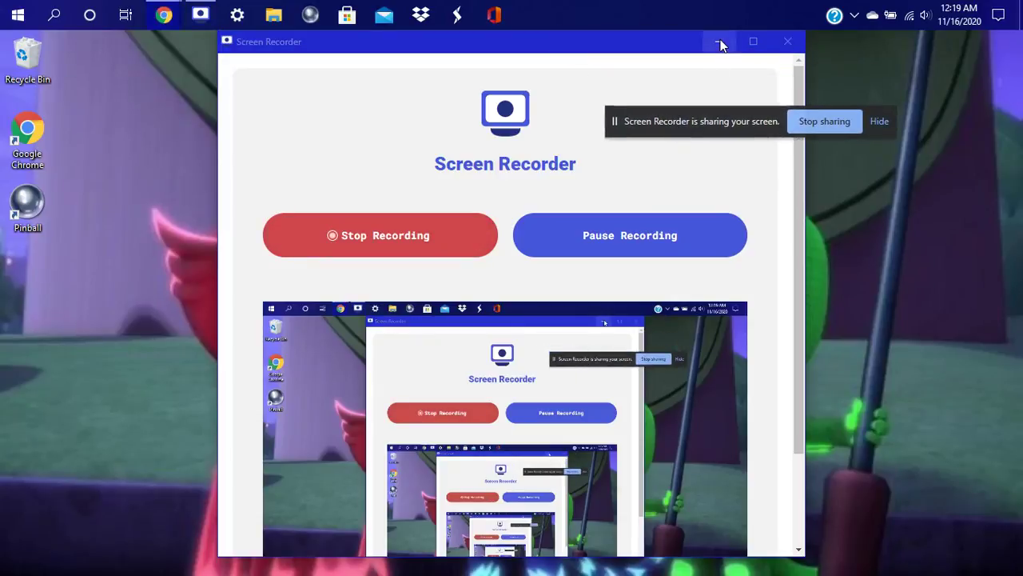
left_click(719, 43)
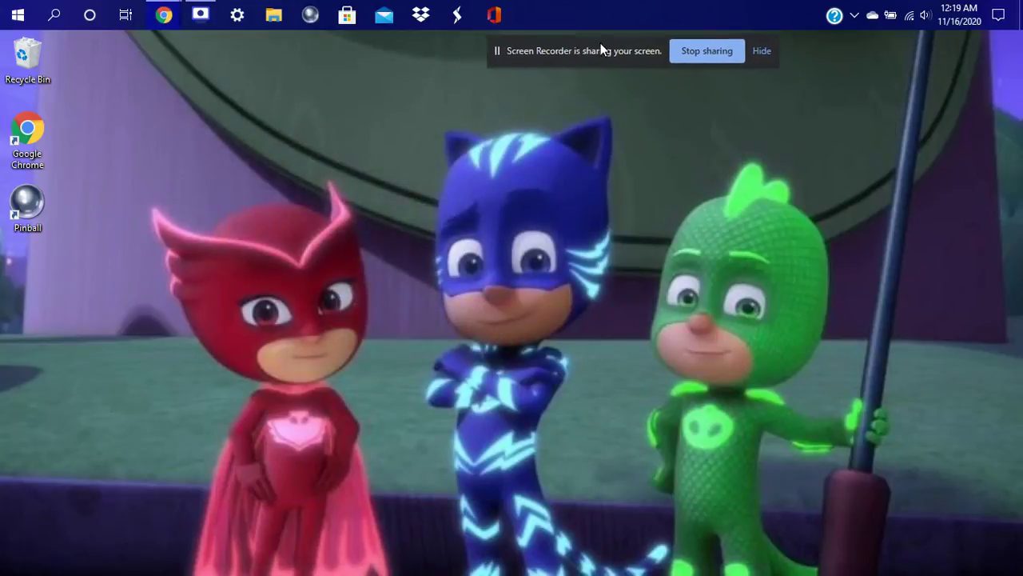